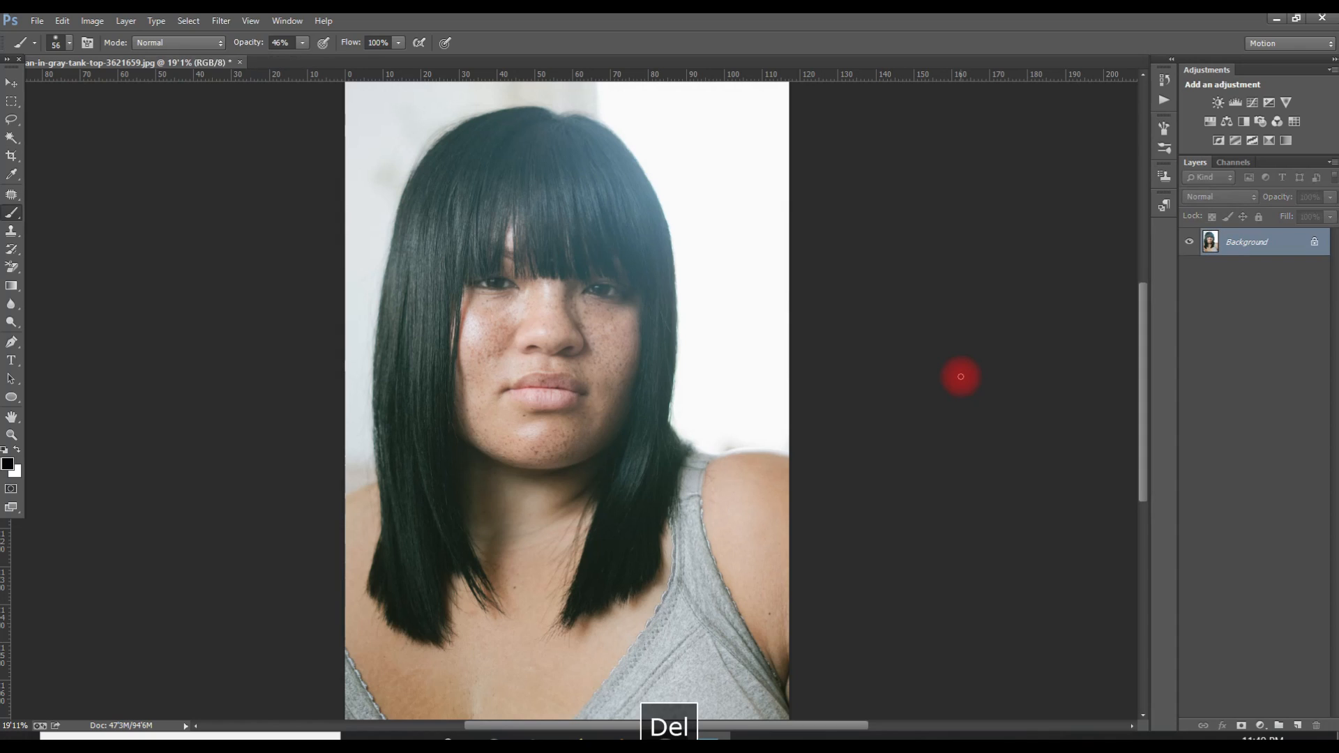
Duplicate the Background layer and start a Surface Blur on the copy with a radius of 54 pixels
{"action": "key", "text": "ctrl+j"}
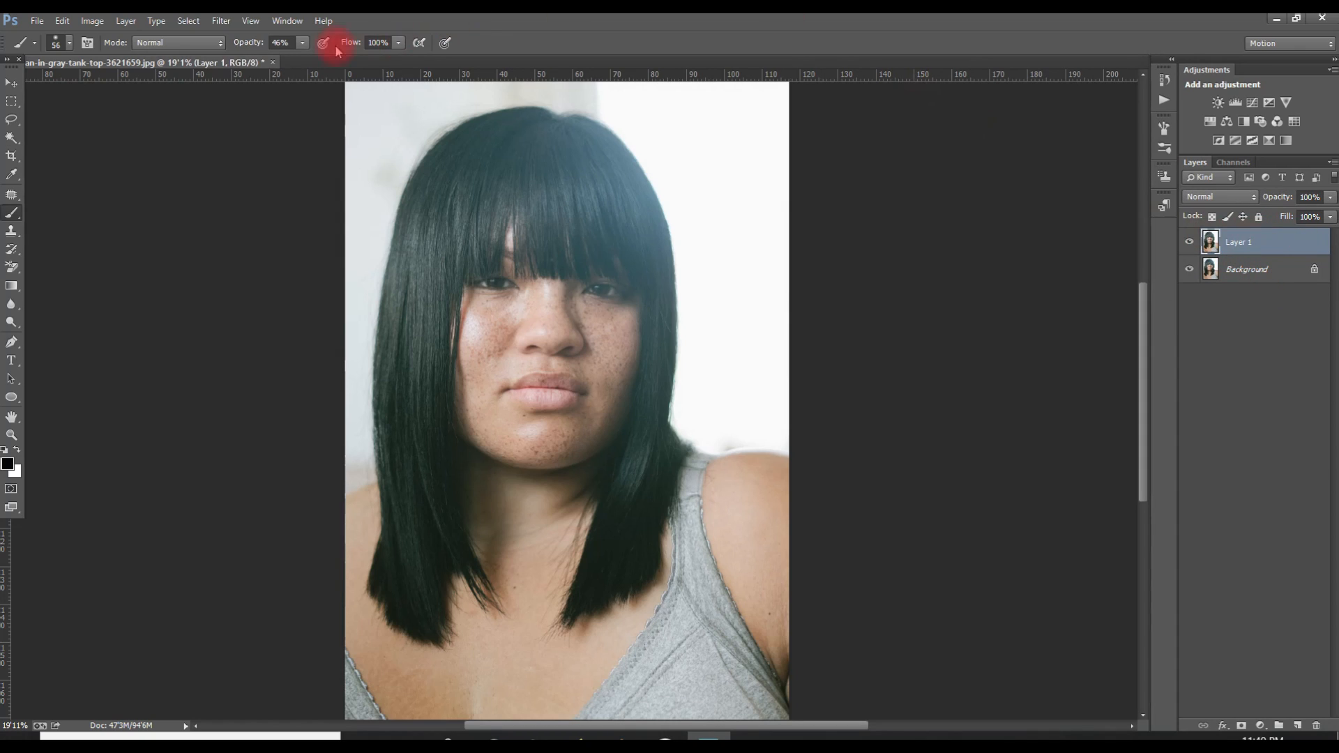
{"action": "left_click", "coordinate": [218, 21]}
{"action": "mouse_move", "coordinate": [228, 211]}
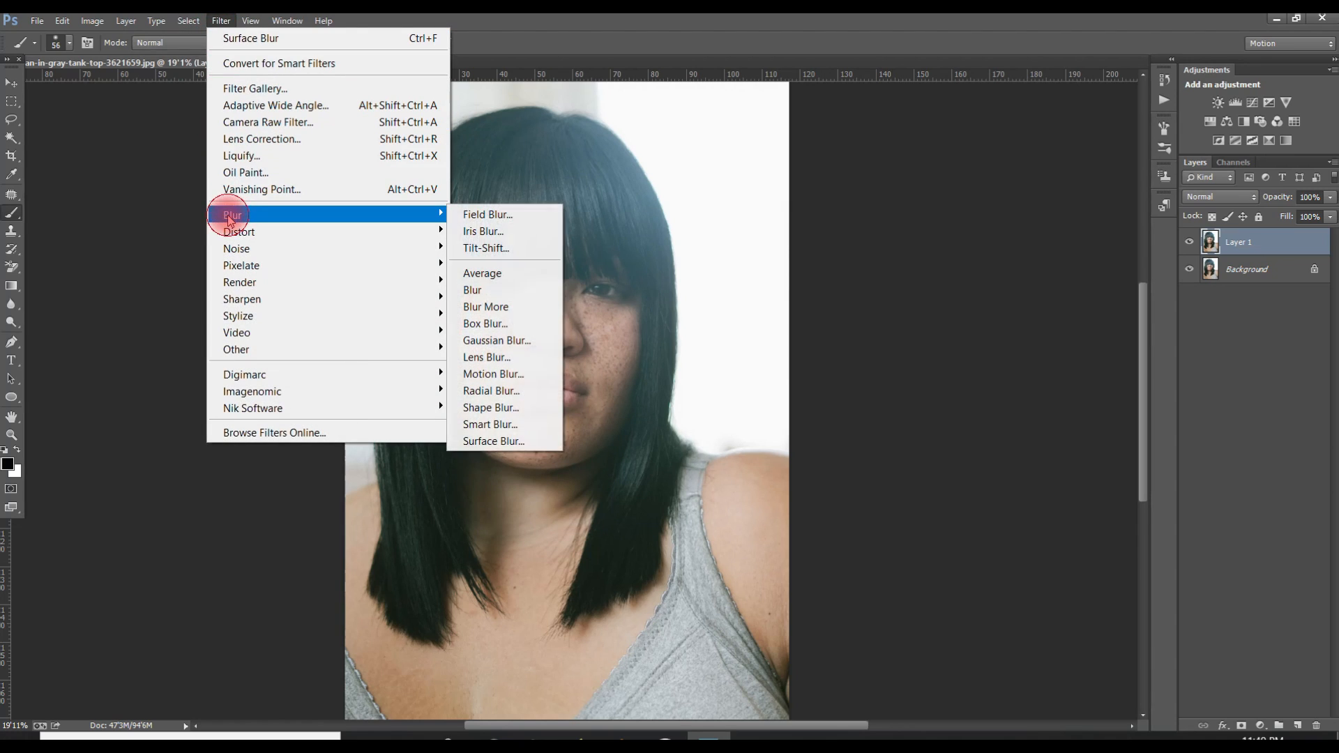
{"action": "left_click", "coordinate": [494, 441]}
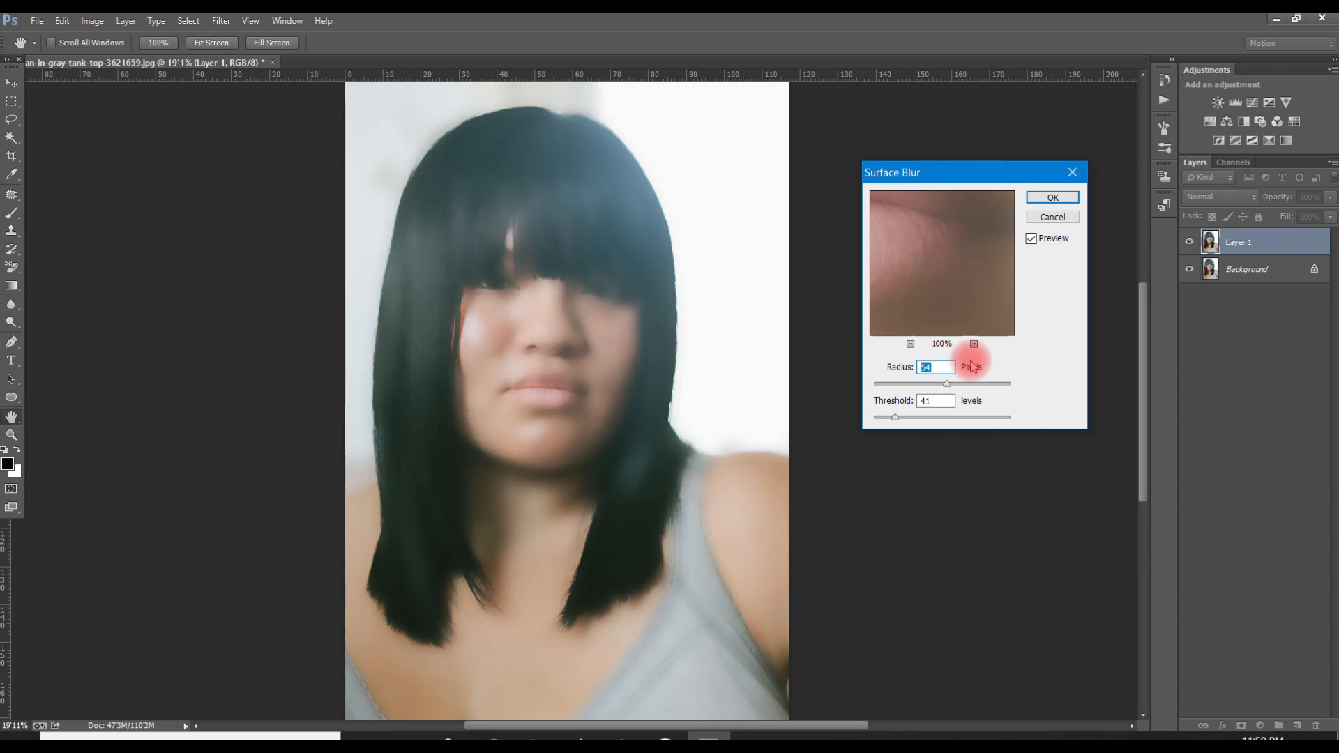
{"action": "type", "text": "54"}
Check the blur on the face in a 25% preview and apply it with a threshold of 41 levels
{"action": "left_click", "coordinate": [940, 344]}
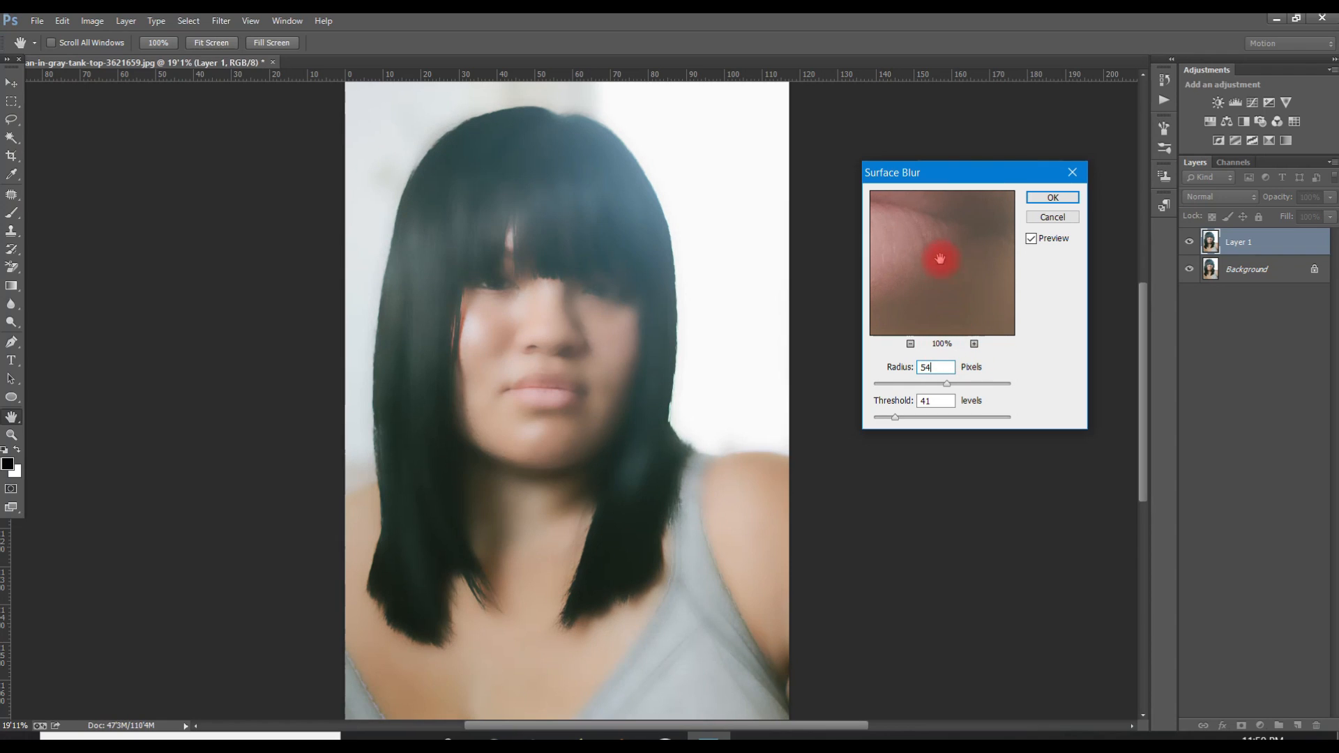
{"action": "left_click", "coordinate": [910, 343]}
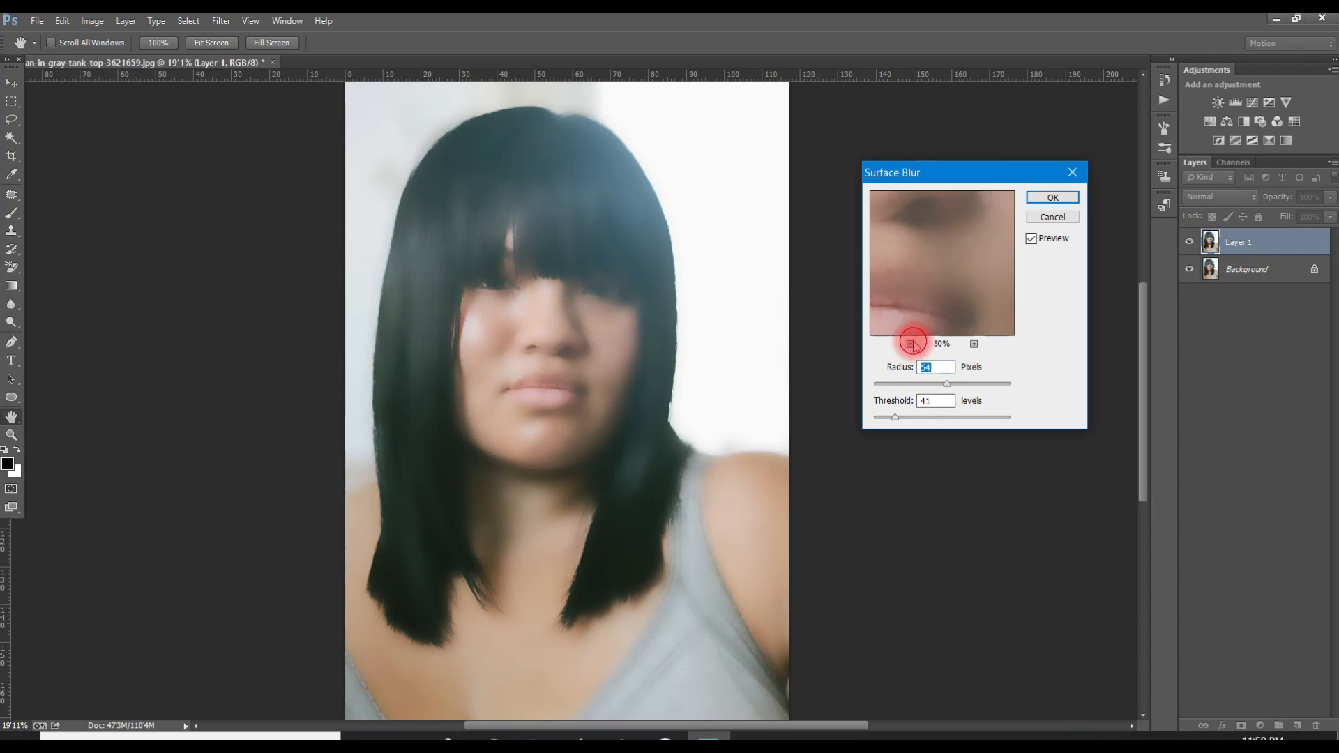
{"action": "left_click", "coordinate": [911, 343]}
{"action": "left_click", "coordinate": [911, 344]}
{"action": "left_click", "coordinate": [911, 343]}
{"action": "mouse_move", "coordinate": [938, 272]}
{"action": "left_mouse_down"}
{"action": "mouse_move", "coordinate": [941, 333]}
{"action": "mouse_move", "coordinate": [956, 274]}
{"action": "mouse_move", "coordinate": [931, 269]}
{"action": "left_mouse_up"}
{"action": "left_click", "coordinate": [974, 344]}
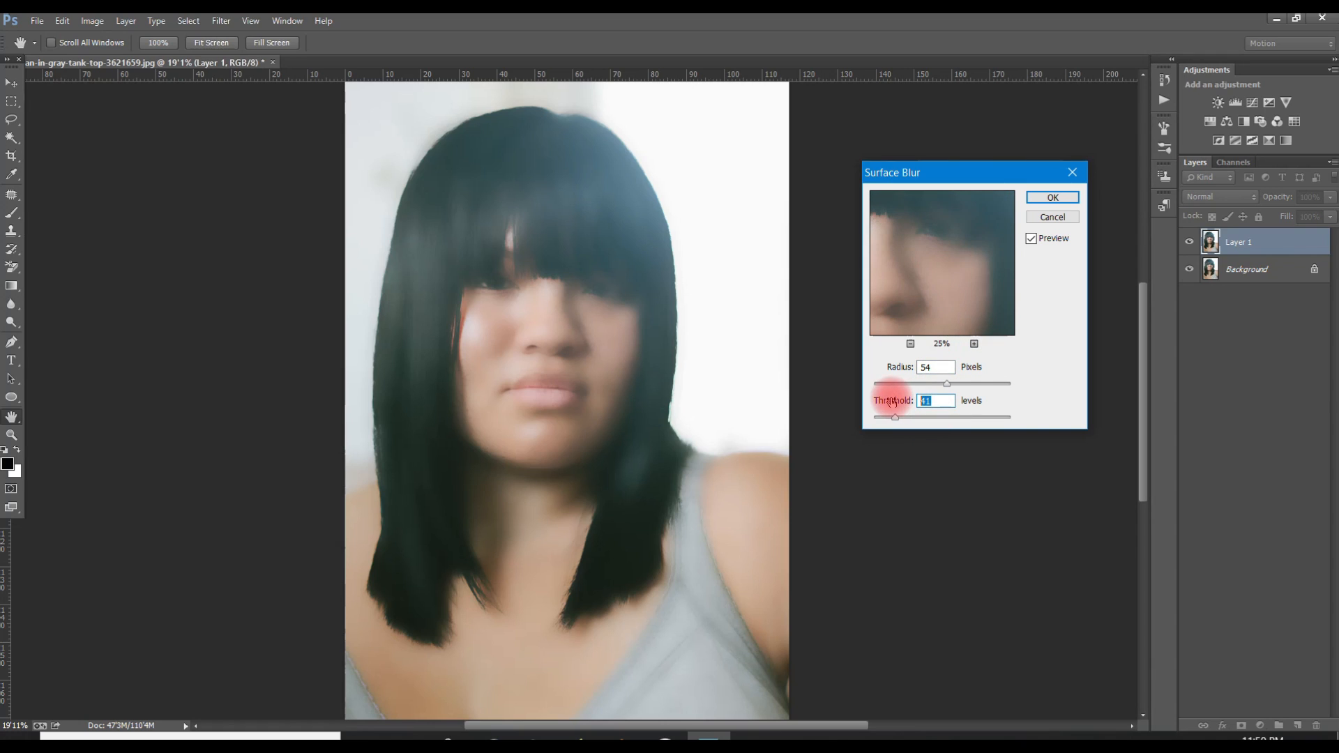
{"action": "left_click", "coordinate": [1051, 198]}
Hide the blurred layer with a black mask and set a soft brush to 100 px at 50% opacity
{"action": "key", "text": "b"}
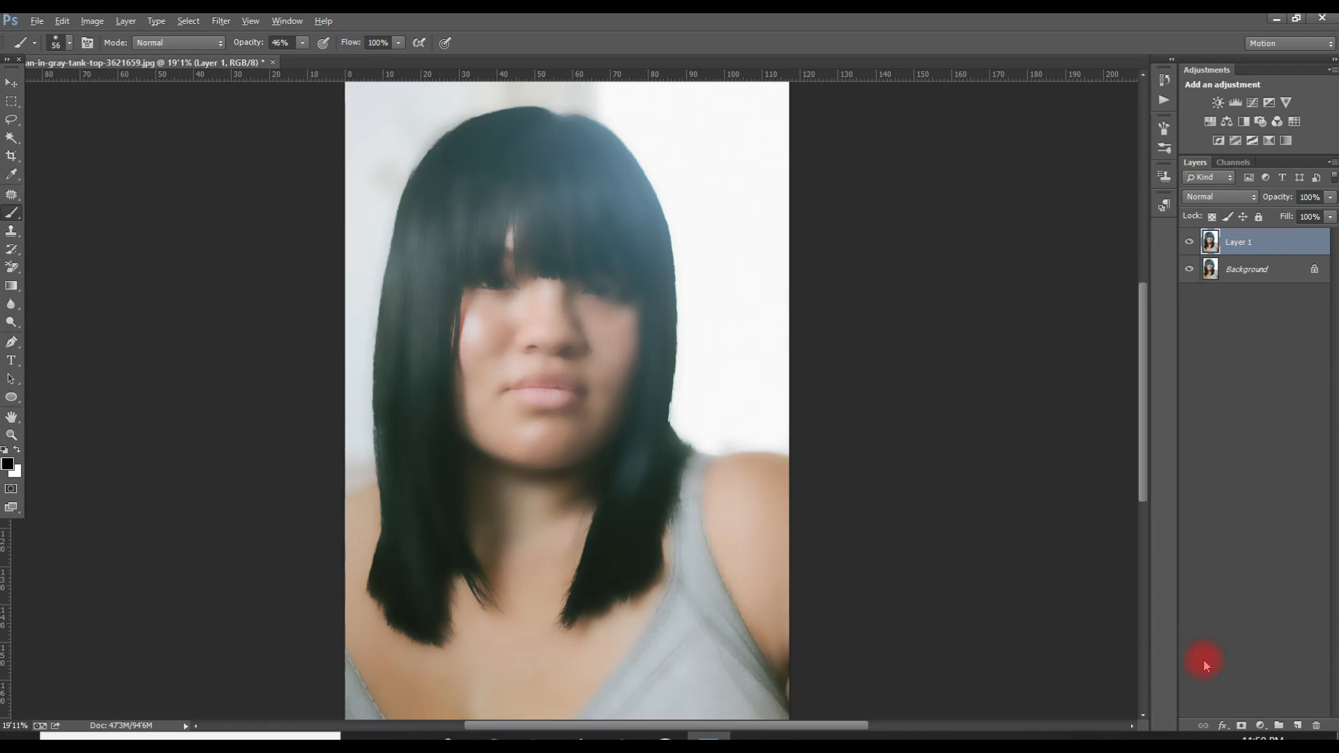
{"action": "left_click", "coordinate": [1242, 726], "text": "alt"}
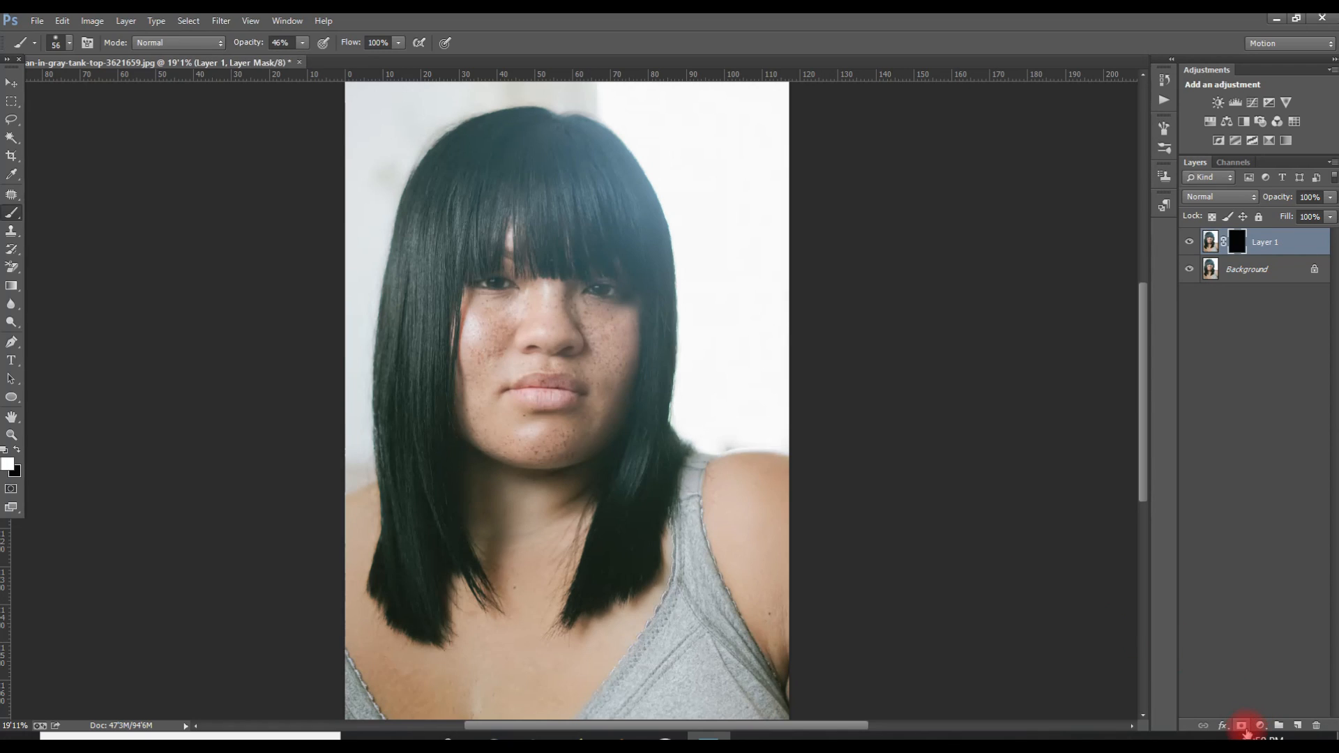
{"action": "scroll", "coordinate": [454, 329], "scroll_direction": "up", "scroll_amount": 3}
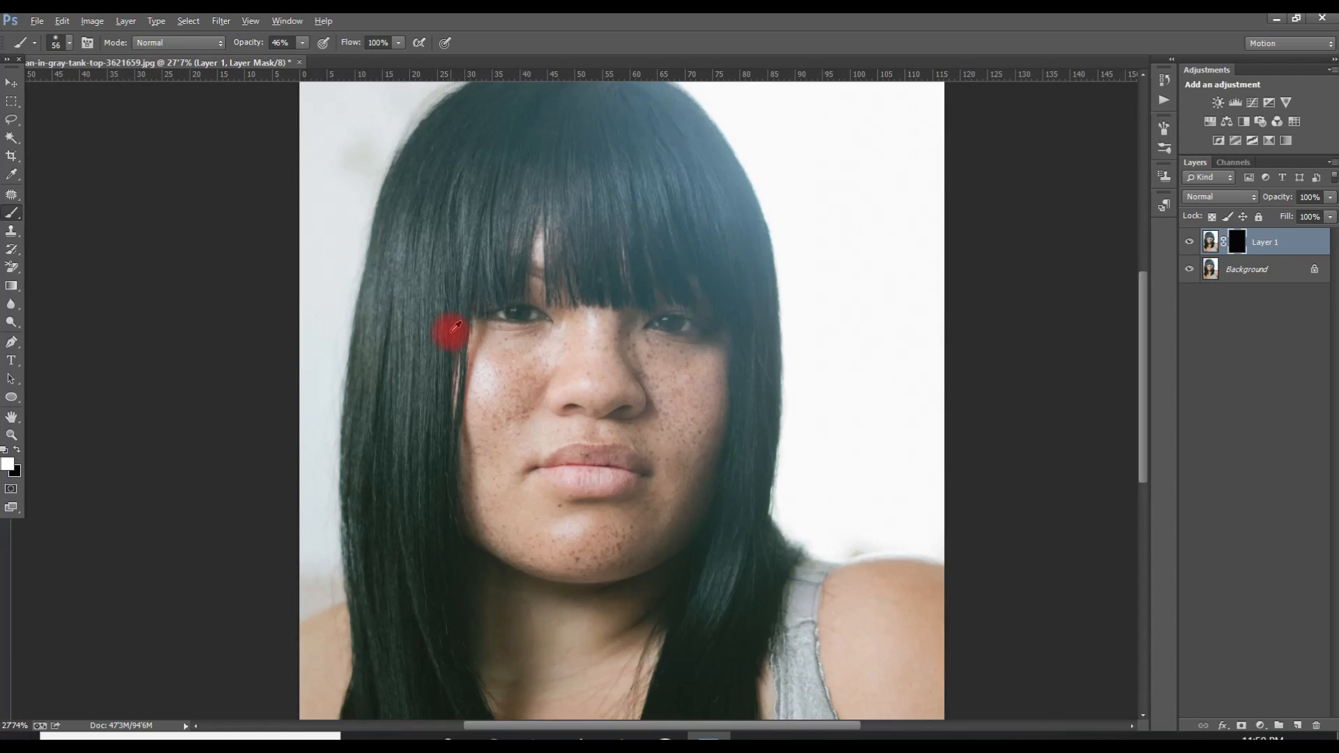
{"action": "scroll", "coordinate": [454, 328], "scroll_direction": "up", "scroll_amount": 4}
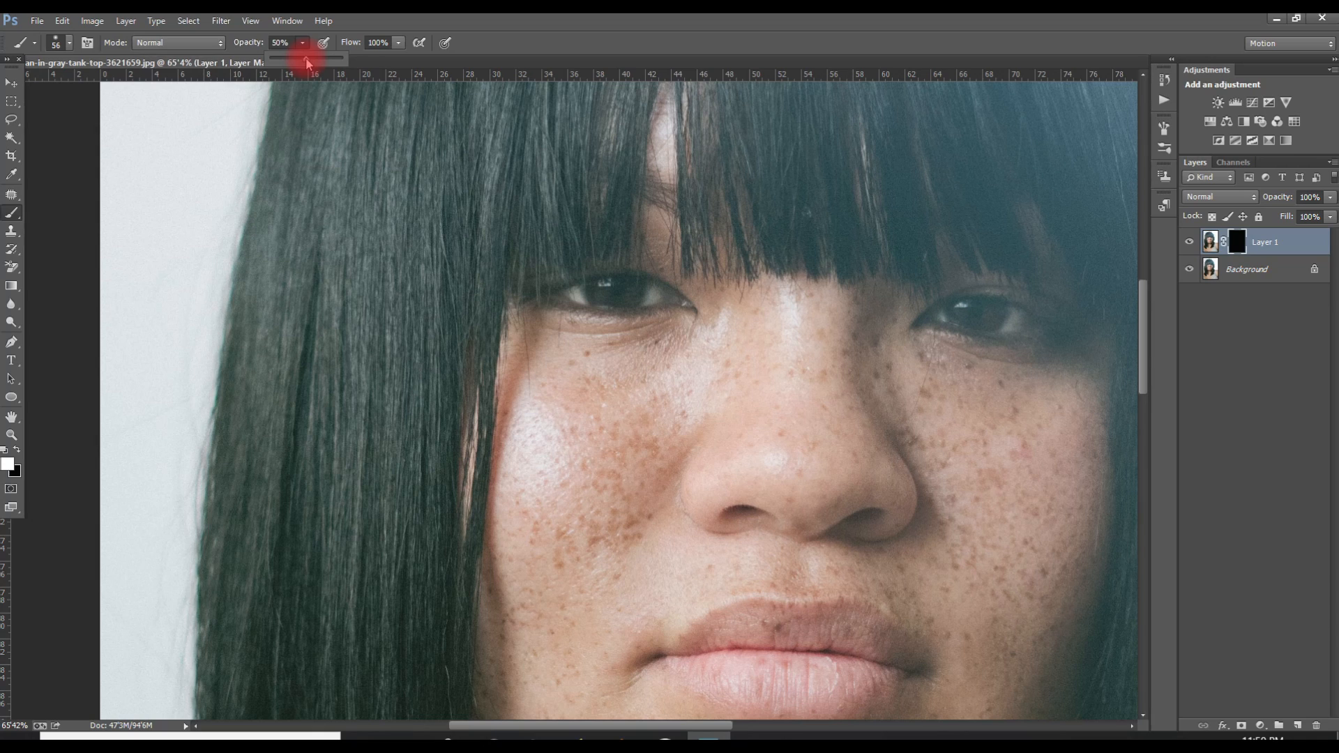
{"action": "scroll", "coordinate": [854, 282], "scroll_direction": "down", "scroll_amount": 1}
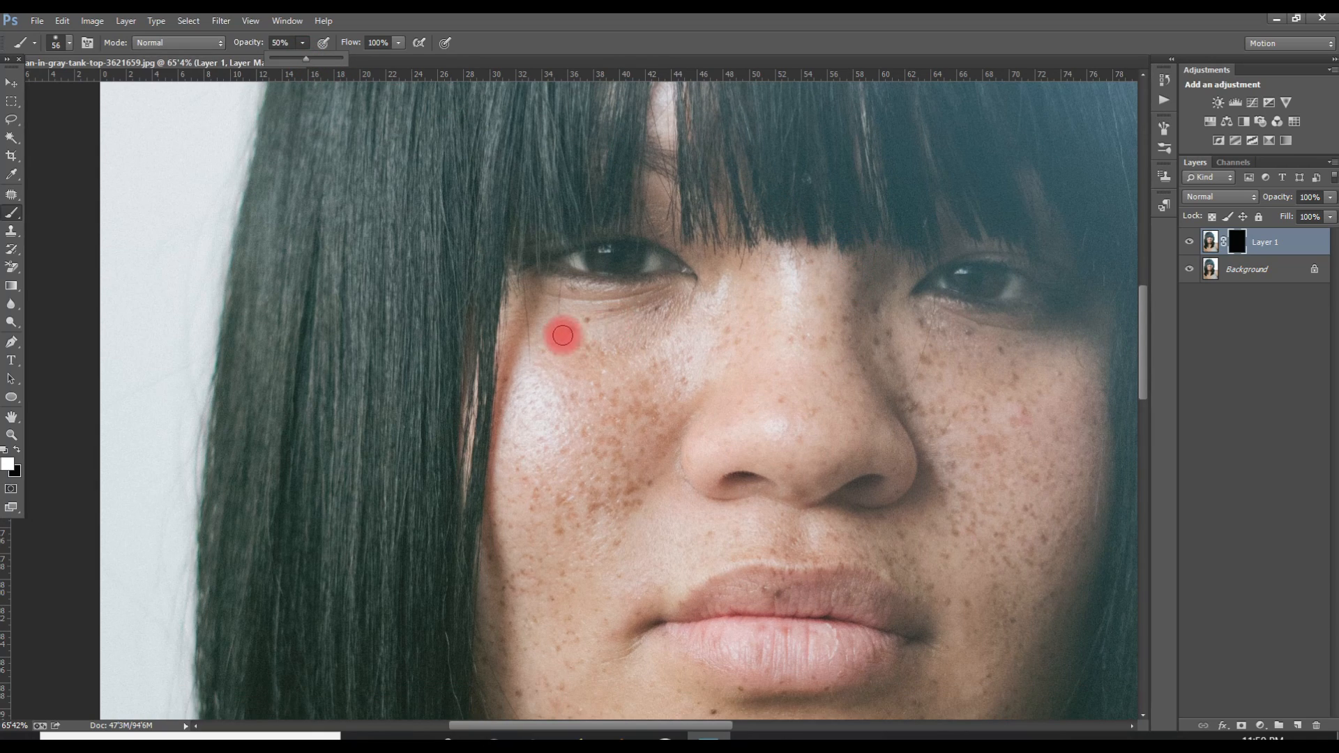
{"action": "right_click", "coordinate": [577, 362]}
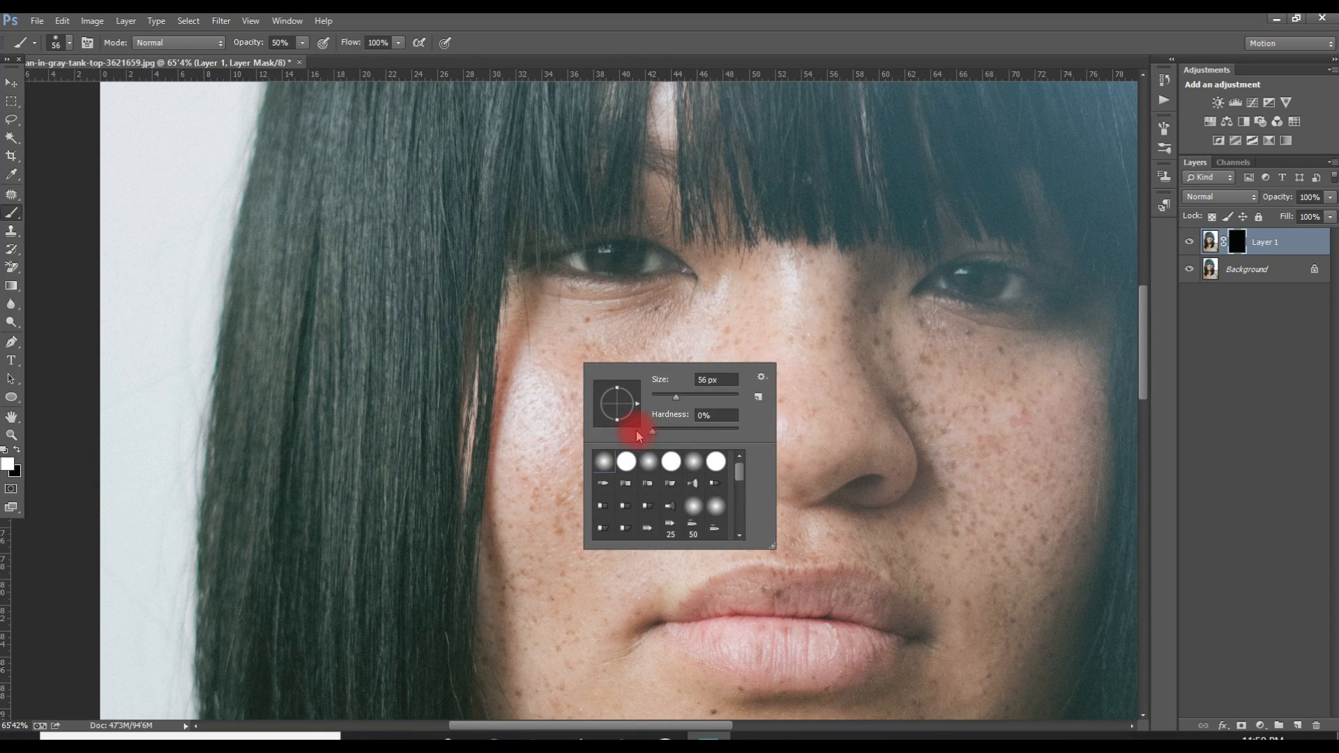
{"action": "left_click_drag", "start_coordinate": [685, 402], "coordinate": [685, 401]}
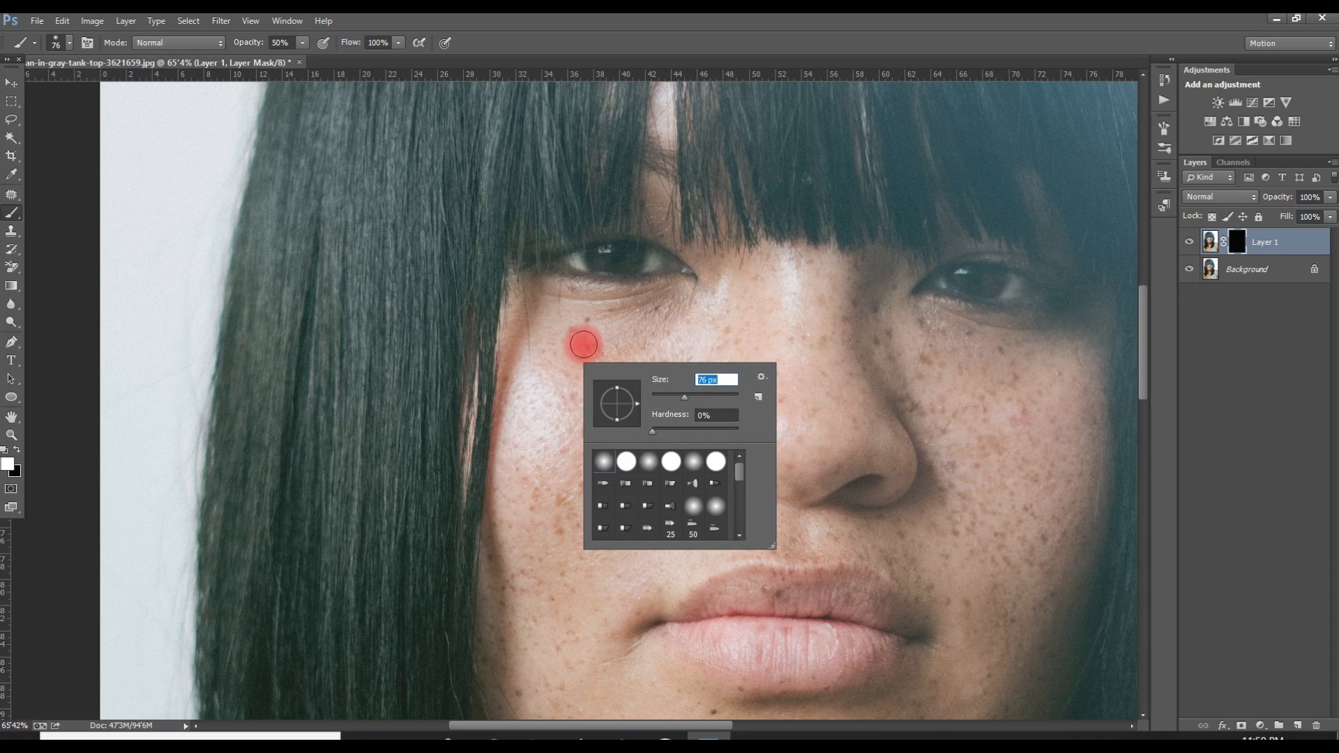
{"action": "left_click", "coordinate": [751, 32]}
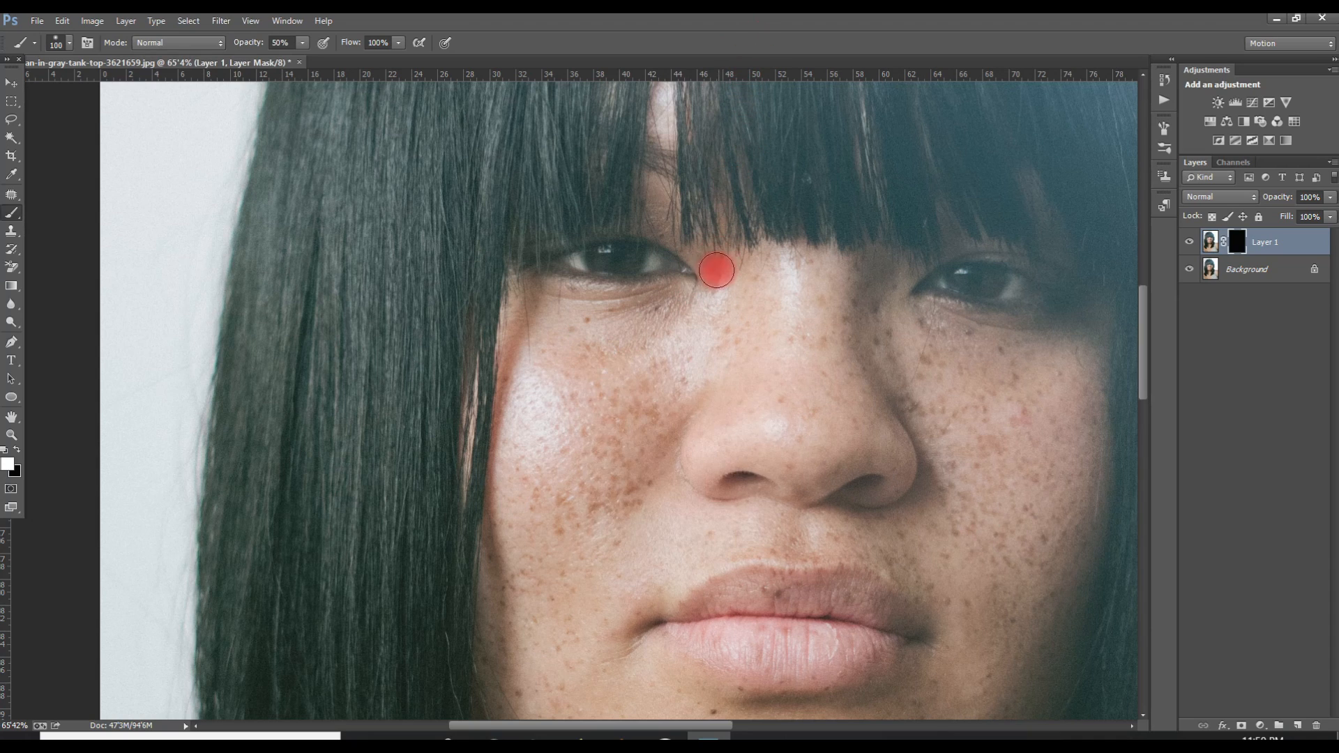
Paint white on the mask over the cheek on the portrait's left side and beside the nose to smooth the freckles
{"action": "scroll", "coordinate": [660, 349], "scroll_direction": "up", "scroll_amount": 5}
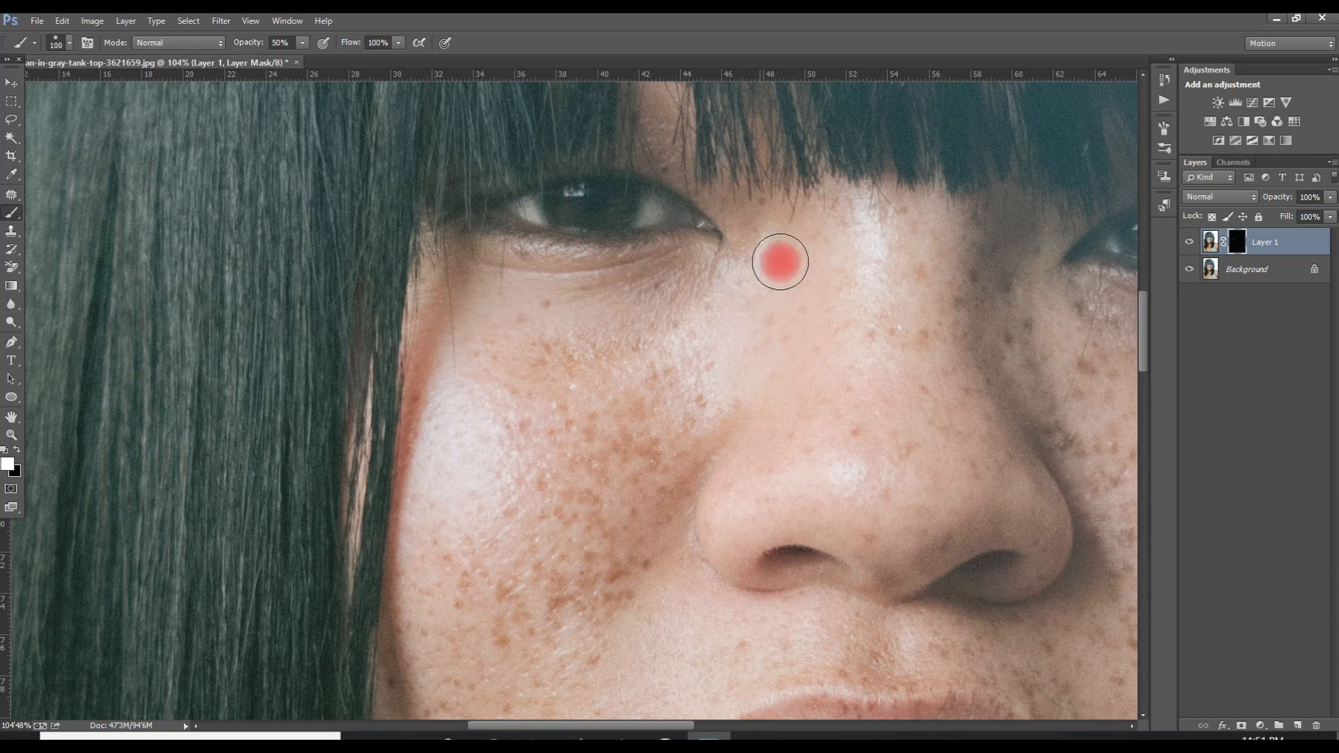
{"action": "mouse_move", "coordinate": [781, 262]}
{"action": "left_mouse_down"}
{"action": "mouse_move", "coordinate": [550, 289]}
{"action": "mouse_move", "coordinate": [745, 268]}
{"action": "mouse_move", "coordinate": [705, 292]}
{"action": "mouse_move", "coordinate": [509, 329]}
{"action": "mouse_move", "coordinate": [483, 393]}
{"action": "mouse_move", "coordinate": [471, 360]}
{"action": "mouse_move", "coordinate": [504, 344]}
{"action": "mouse_move", "coordinate": [637, 364]}
{"action": "mouse_move", "coordinate": [737, 356]}
{"action": "mouse_move", "coordinate": [698, 453]}
{"action": "mouse_move", "coordinate": [729, 421]}
{"action": "mouse_move", "coordinate": [739, 389]}
{"action": "mouse_move", "coordinate": [678, 390]}
{"action": "mouse_move", "coordinate": [612, 534]}
{"action": "mouse_move", "coordinate": [654, 410]}
{"action": "mouse_move", "coordinate": [765, 266]}
{"action": "mouse_move", "coordinate": [790, 350]}
{"action": "mouse_move", "coordinate": [814, 332]}
{"action": "mouse_move", "coordinate": [854, 354]}
{"action": "mouse_move", "coordinate": [823, 383]}
{"action": "mouse_move", "coordinate": [870, 515]}
{"action": "mouse_move", "coordinate": [871, 431]}
{"action": "mouse_move", "coordinate": [758, 457]}
{"action": "mouse_move", "coordinate": [738, 427]}
{"action": "mouse_move", "coordinate": [858, 385]}
{"action": "mouse_move", "coordinate": [736, 434]}
{"action": "mouse_move", "coordinate": [729, 479]}
{"action": "left_mouse_up"}
{"action": "scroll", "coordinate": [670, 400], "scroll_direction": "down", "scroll_amount": 2}
{"action": "mouse_move", "coordinate": [634, 426]}
{"action": "left_mouse_down"}
{"action": "mouse_move", "coordinate": [663, 494]}
{"action": "mouse_move", "coordinate": [724, 556]}
{"action": "mouse_move", "coordinate": [797, 570]}
{"action": "mouse_move", "coordinate": [817, 556]}
{"action": "mouse_move", "coordinate": [730, 562]}
{"action": "mouse_move", "coordinate": [814, 553]}
{"action": "mouse_move", "coordinate": [713, 595]}
{"action": "mouse_move", "coordinate": [790, 581]}
{"action": "mouse_move", "coordinate": [723, 606]}
{"action": "mouse_move", "coordinate": [675, 526]}
{"action": "mouse_move", "coordinate": [669, 495]}
{"action": "mouse_move", "coordinate": [680, 516]}
{"action": "mouse_move", "coordinate": [719, 357]}
{"action": "mouse_move", "coordinate": [696, 395]}
{"action": "mouse_move", "coordinate": [734, 317]}
{"action": "mouse_move", "coordinate": [587, 379]}
{"action": "mouse_move", "coordinate": [564, 363]}
{"action": "mouse_move", "coordinate": [611, 289]}
{"action": "mouse_move", "coordinate": [563, 274]}
{"action": "mouse_move", "coordinate": [572, 318]}
{"action": "mouse_move", "coordinate": [530, 435]}
{"action": "mouse_move", "coordinate": [835, 232]}
{"action": "mouse_move", "coordinate": [783, 237]}
{"action": "mouse_move", "coordinate": [834, 159]}
{"action": "mouse_move", "coordinate": [758, 192]}
{"action": "mouse_move", "coordinate": [753, 163]}
{"action": "mouse_move", "coordinate": [718, 215]}
{"action": "mouse_move", "coordinate": [640, 241]}
{"action": "mouse_move", "coordinate": [680, 215]}
{"action": "mouse_move", "coordinate": [491, 236]}
{"action": "mouse_move", "coordinate": [474, 217]}
{"action": "mouse_move", "coordinate": [578, 223]}
{"action": "mouse_move", "coordinate": [515, 210]}
{"action": "mouse_move", "coordinate": [730, 241]}
{"action": "mouse_move", "coordinate": [459, 271]}
{"action": "mouse_move", "coordinate": [474, 201]}
{"action": "mouse_move", "coordinate": [434, 294]}
{"action": "mouse_move", "coordinate": [441, 240]}
{"action": "mouse_move", "coordinate": [427, 290]}
{"action": "mouse_move", "coordinate": [568, 212]}
{"action": "mouse_move", "coordinate": [559, 490]}
{"action": "mouse_move", "coordinate": [613, 463]}
{"action": "mouse_move", "coordinate": [639, 266]}
{"action": "mouse_move", "coordinate": [642, 463]}
{"action": "mouse_move", "coordinate": [501, 445]}
{"action": "mouse_move", "coordinate": [424, 374]}
{"action": "mouse_move", "coordinate": [562, 305]}
{"action": "mouse_move", "coordinate": [532, 443]}
{"action": "mouse_move", "coordinate": [616, 472]}
{"action": "mouse_move", "coordinate": [588, 520]}
{"action": "mouse_move", "coordinate": [580, 580]}
{"action": "mouse_move", "coordinate": [482, 562]}
{"action": "mouse_move", "coordinate": [432, 534]}
{"action": "left_mouse_up"}
{"action": "scroll", "coordinate": [732, 237], "scroll_direction": "down", "scroll_amount": 2}
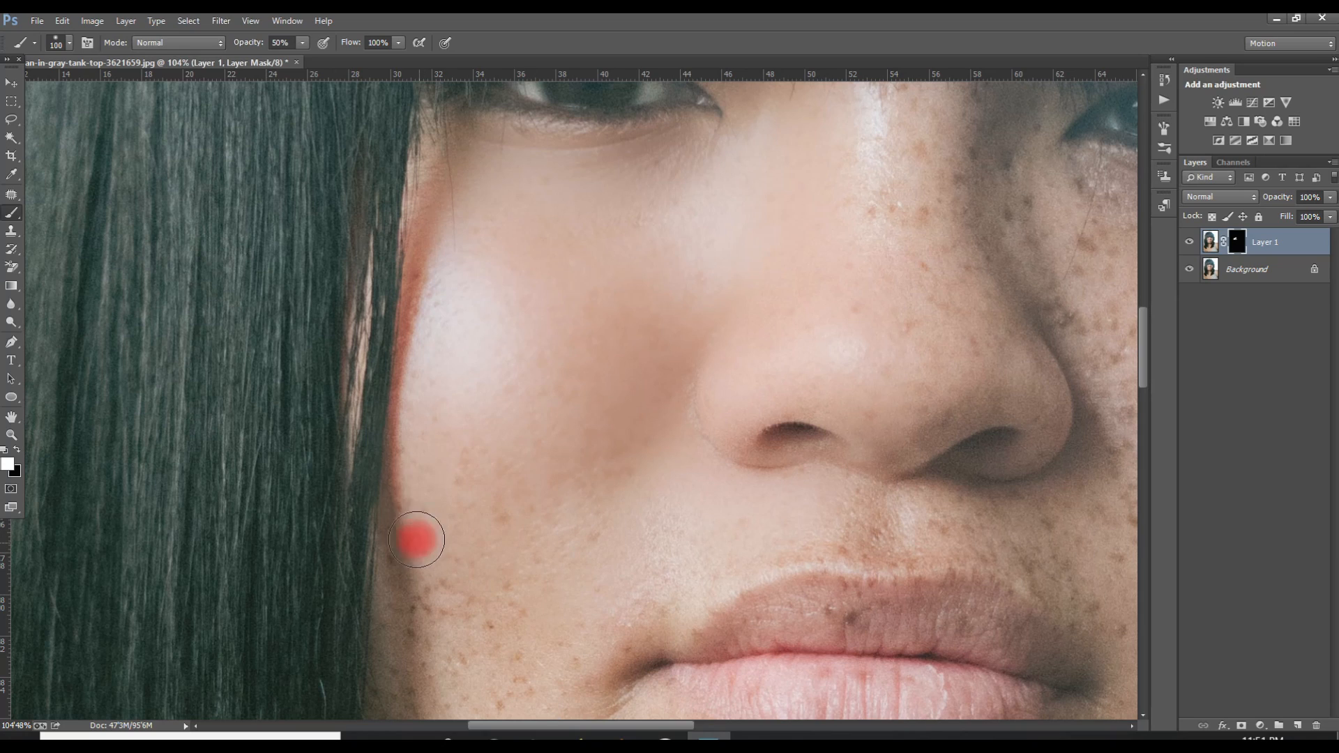
{"action": "mouse_move", "coordinate": [415, 458]}
{"action": "left_mouse_down"}
{"action": "mouse_move", "coordinate": [495, 433]}
{"action": "mouse_move", "coordinate": [502, 546]}
{"action": "mouse_move", "coordinate": [519, 570]}
{"action": "mouse_move", "coordinate": [541, 562]}
{"action": "mouse_move", "coordinate": [651, 289]}
{"action": "mouse_move", "coordinate": [603, 450]}
{"action": "mouse_move", "coordinate": [574, 491]}
{"action": "mouse_move", "coordinate": [596, 401]}
{"action": "mouse_move", "coordinate": [568, 415]}
{"action": "mouse_move", "coordinate": [576, 386]}
{"action": "mouse_move", "coordinate": [583, 470]}
{"action": "mouse_move", "coordinate": [484, 536]}
{"action": "mouse_move", "coordinate": [455, 504]}
{"action": "mouse_move", "coordinate": [443, 447]}
{"action": "mouse_move", "coordinate": [411, 462]}
{"action": "mouse_move", "coordinate": [403, 500]}
{"action": "mouse_move", "coordinate": [540, 402]}
{"action": "mouse_move", "coordinate": [486, 520]}
{"action": "mouse_move", "coordinate": [518, 545]}
{"action": "mouse_move", "coordinate": [625, 505]}
{"action": "mouse_move", "coordinate": [696, 457]}
{"action": "mouse_move", "coordinate": [620, 524]}
{"action": "mouse_move", "coordinate": [733, 472]}
{"action": "mouse_move", "coordinate": [757, 468]}
{"action": "mouse_move", "coordinate": [681, 519]}
{"action": "mouse_move", "coordinate": [753, 475]}
{"action": "mouse_move", "coordinate": [877, 457]}
{"action": "mouse_move", "coordinate": [811, 406]}
{"action": "mouse_move", "coordinate": [756, 462]}
{"action": "mouse_move", "coordinate": [855, 452]}
{"action": "mouse_move", "coordinate": [675, 536]}
{"action": "mouse_move", "coordinate": [654, 469]}
{"action": "mouse_move", "coordinate": [603, 509]}
{"action": "mouse_move", "coordinate": [788, 652]}
{"action": "mouse_move", "coordinate": [686, 575]}
{"action": "mouse_move", "coordinate": [766, 649]}
{"action": "mouse_move", "coordinate": [601, 362]}
{"action": "mouse_move", "coordinate": [406, 368]}
{"action": "mouse_move", "coordinate": [502, 354]}
{"action": "mouse_move", "coordinate": [439, 368]}
{"action": "left_mouse_up"}
Set the brush opacity to 52% and smooth the lower left cheek, jaw and chin by painting white on the mask
{"action": "scroll", "coordinate": [647, 308], "scroll_direction": "down", "scroll_amount": 2}
{"action": "scroll", "coordinate": [631, 477], "scroll_direction": "down", "scroll_amount": 1}
{"action": "scroll", "coordinate": [601, 362], "scroll_direction": "down", "scroll_amount": 2}
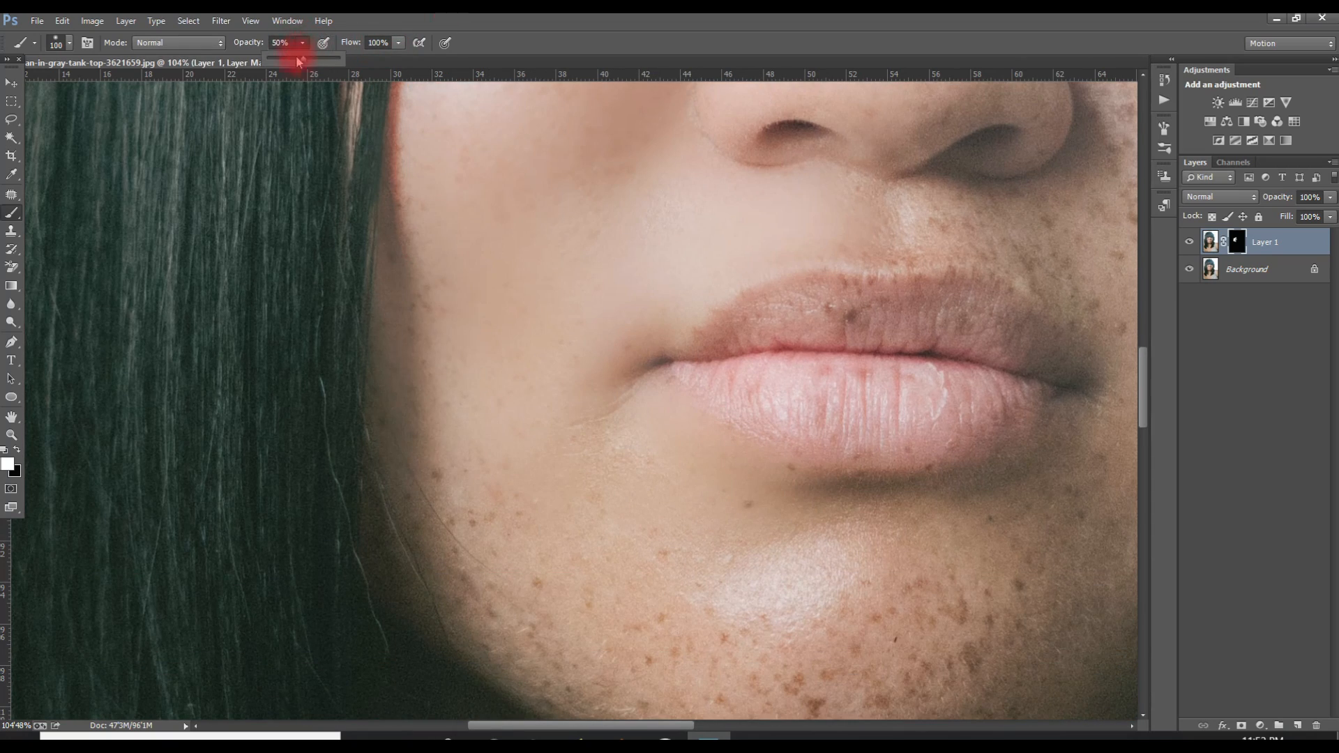
{"action": "mouse_move", "coordinate": [441, 509]}
{"action": "left_mouse_down"}
{"action": "mouse_move", "coordinate": [430, 264]}
{"action": "mouse_move", "coordinate": [420, 334]}
{"action": "mouse_move", "coordinate": [546, 540]}
{"action": "mouse_move", "coordinate": [766, 426]}
{"action": "mouse_move", "coordinate": [644, 491]}
{"action": "mouse_move", "coordinate": [613, 581]}
{"action": "mouse_move", "coordinate": [531, 574]}
{"action": "mouse_move", "coordinate": [450, 445]}
{"action": "mouse_move", "coordinate": [407, 286]}
{"action": "mouse_move", "coordinate": [449, 319]}
{"action": "mouse_move", "coordinate": [422, 275]}
{"action": "mouse_move", "coordinate": [436, 411]}
{"action": "mouse_move", "coordinate": [490, 545]}
{"action": "mouse_move", "coordinate": [604, 610]}
{"action": "mouse_move", "coordinate": [836, 531]}
{"action": "mouse_move", "coordinate": [843, 600]}
{"action": "mouse_move", "coordinate": [819, 631]}
{"action": "mouse_move", "coordinate": [775, 600]}
{"action": "mouse_move", "coordinate": [801, 635]}
{"action": "mouse_move", "coordinate": [791, 528]}
{"action": "mouse_move", "coordinate": [654, 447]}
{"action": "mouse_move", "coordinate": [740, 579]}
{"action": "mouse_move", "coordinate": [468, 432]}
{"action": "mouse_move", "coordinate": [433, 273]}
{"action": "left_mouse_up"}
{"action": "scroll", "coordinate": [446, 363], "scroll_direction": "down", "scroll_amount": 2}
{"action": "scroll", "coordinate": [425, 279], "scroll_direction": "up", "scroll_amount": 2}
{"action": "left_click_drag", "start_coordinate": [418, 325], "coordinate": [429, 348]}
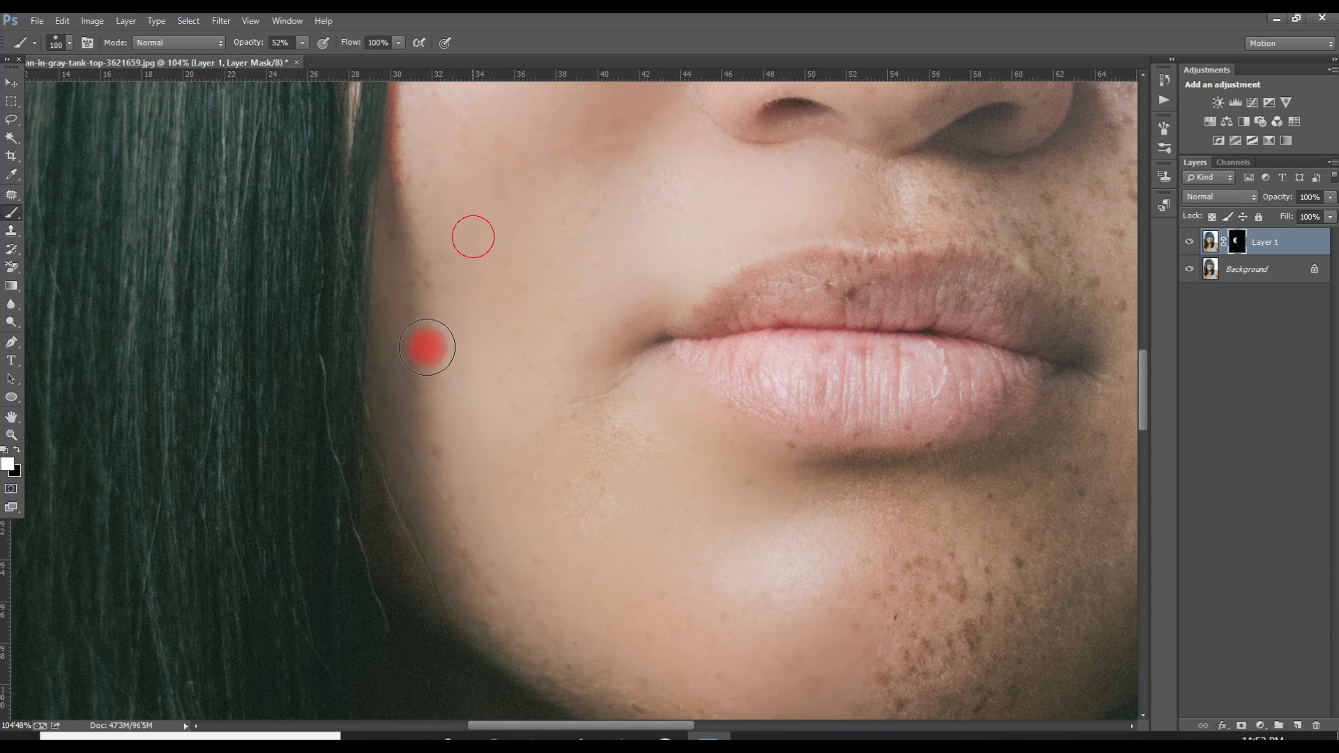
{"action": "scroll", "coordinate": [481, 314], "scroll_direction": "down", "scroll_amount": 4}
{"action": "mouse_move", "coordinate": [484, 311]}
{"action": "left_mouse_down"}
{"action": "mouse_move", "coordinate": [475, 377]}
{"action": "mouse_move", "coordinate": [527, 499]}
{"action": "mouse_move", "coordinate": [600, 555]}
{"action": "mouse_move", "coordinate": [856, 598]}
{"action": "mouse_move", "coordinate": [940, 483]}
{"action": "mouse_move", "coordinate": [892, 471]}
{"action": "mouse_move", "coordinate": [930, 476]}
{"action": "mouse_move", "coordinate": [871, 532]}
{"action": "mouse_move", "coordinate": [891, 597]}
{"action": "mouse_move", "coordinate": [924, 468]}
{"action": "mouse_move", "coordinate": [915, 391]}
{"action": "mouse_move", "coordinate": [732, 382]}
{"action": "mouse_move", "coordinate": [659, 532]}
{"action": "mouse_move", "coordinate": [800, 498]}
{"action": "left_mouse_up"}
{"action": "scroll", "coordinate": [855, 597], "scroll_direction": "up", "scroll_amount": 1}
{"action": "scroll", "coordinate": [800, 498], "scroll_direction": "down", "scroll_amount": 2}
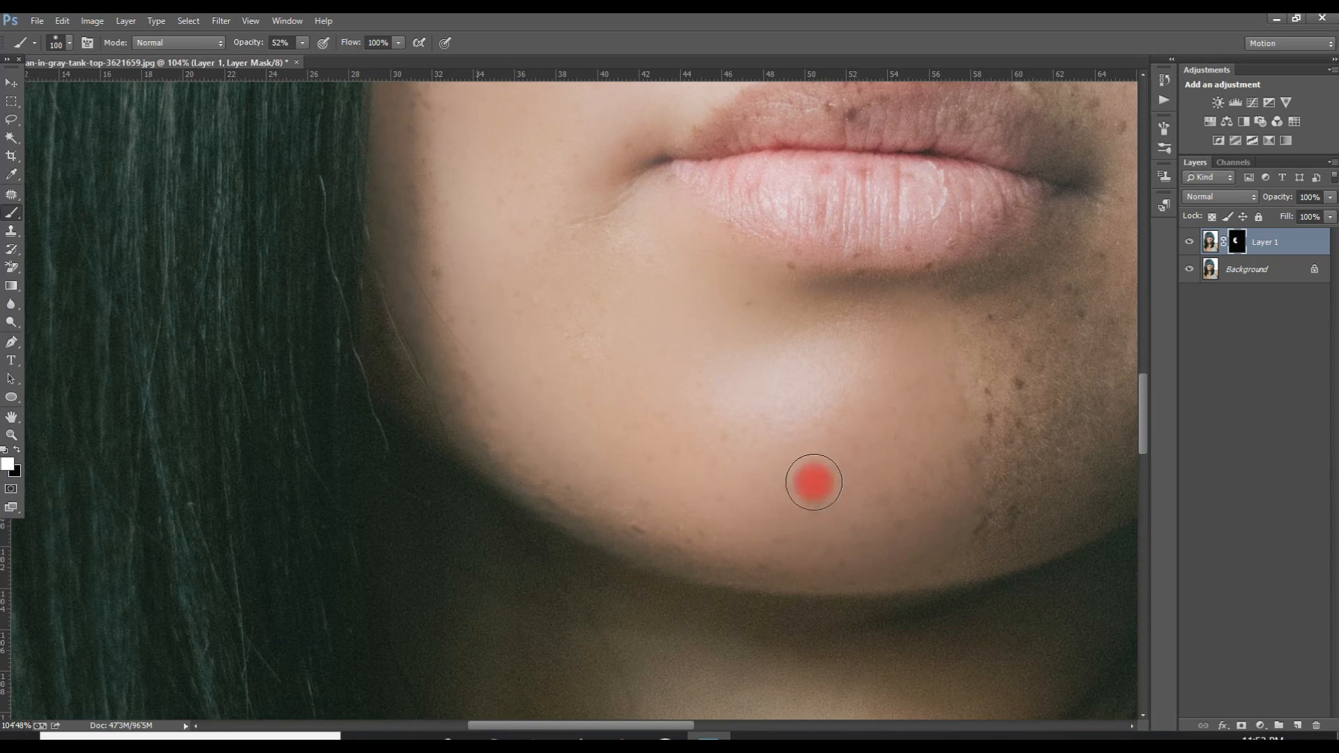
Reveal the blur over the bridge and tip of the nose by painting white on the mask
{"action": "scroll", "coordinate": [923, 424], "scroll_direction": "down", "scroll_amount": 3}
{"action": "scroll", "coordinate": [923, 424], "scroll_direction": "up", "scroll_amount": 4}
{"action": "scroll", "coordinate": [1018, 332], "scroll_direction": "up", "scroll_amount": 10}
{"action": "mouse_move", "coordinate": [805, 219]}
{"action": "left_mouse_down"}
{"action": "mouse_move", "coordinate": [810, 477]}
{"action": "mouse_move", "coordinate": [827, 452]}
{"action": "mouse_move", "coordinate": [831, 211]}
{"action": "mouse_move", "coordinate": [818, 454]}
{"action": "left_mouse_up"}
{"action": "scroll", "coordinate": [818, 455], "scroll_direction": "down", "scroll_amount": 10}
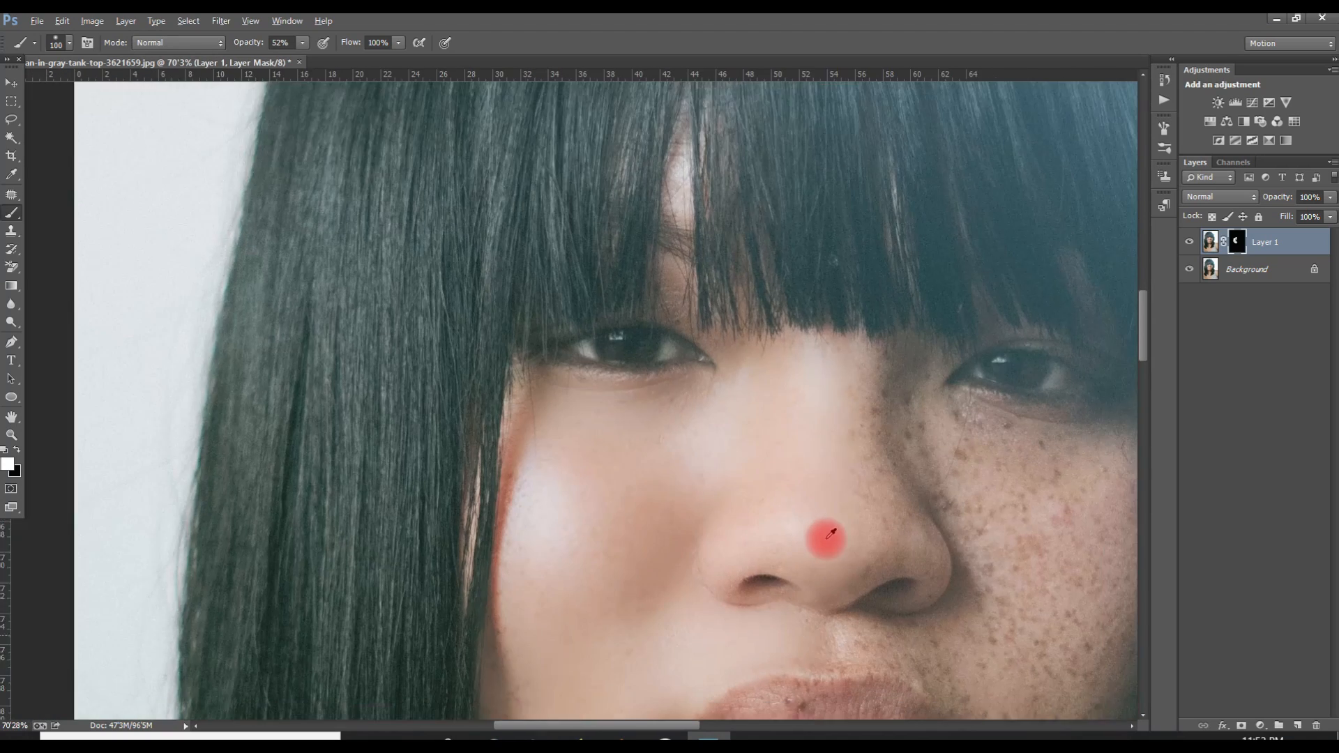
Smooth the shaded side of the nose, the under-eye area and the freckled cheek on the portrait's right side
{"action": "scroll", "coordinate": [1030, 501], "scroll_direction": "up", "scroll_amount": 4}
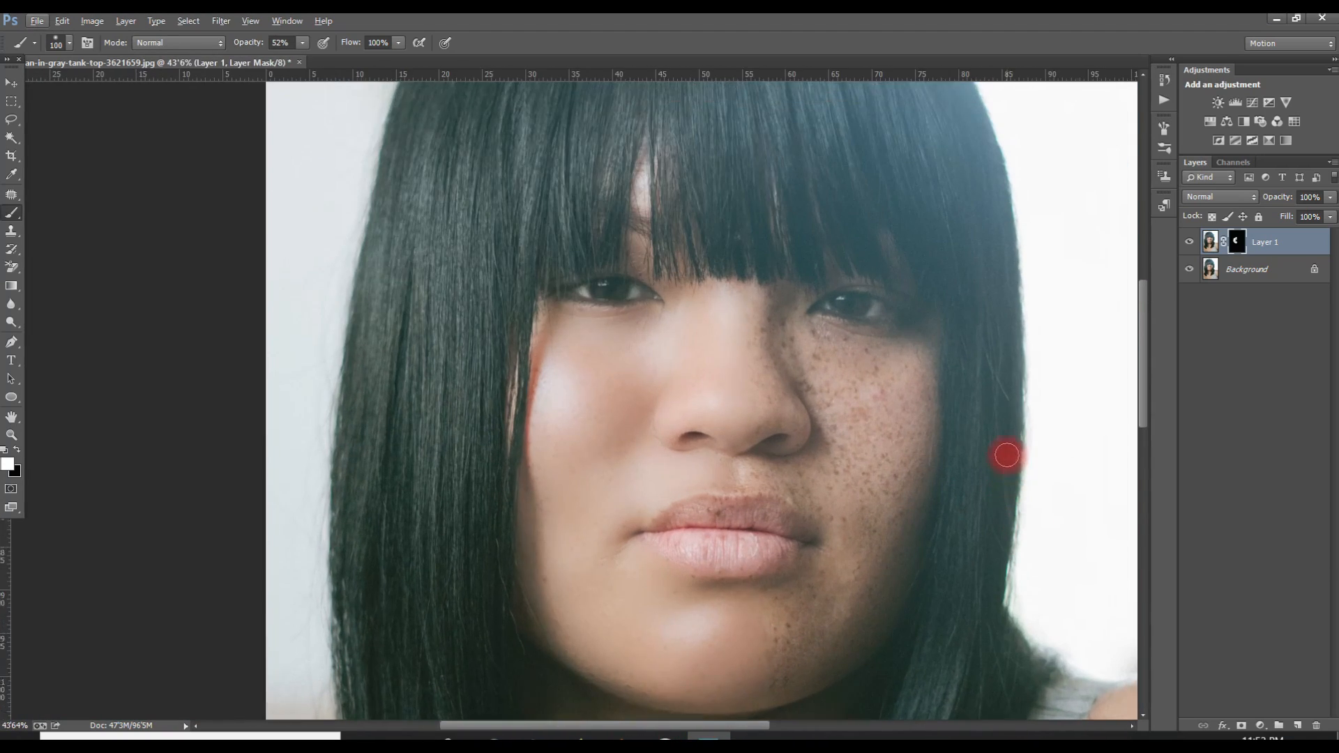
{"action": "key", "text": "Print"}
{"action": "scroll", "coordinate": [822, 377], "scroll_direction": "up", "scroll_amount": 5}
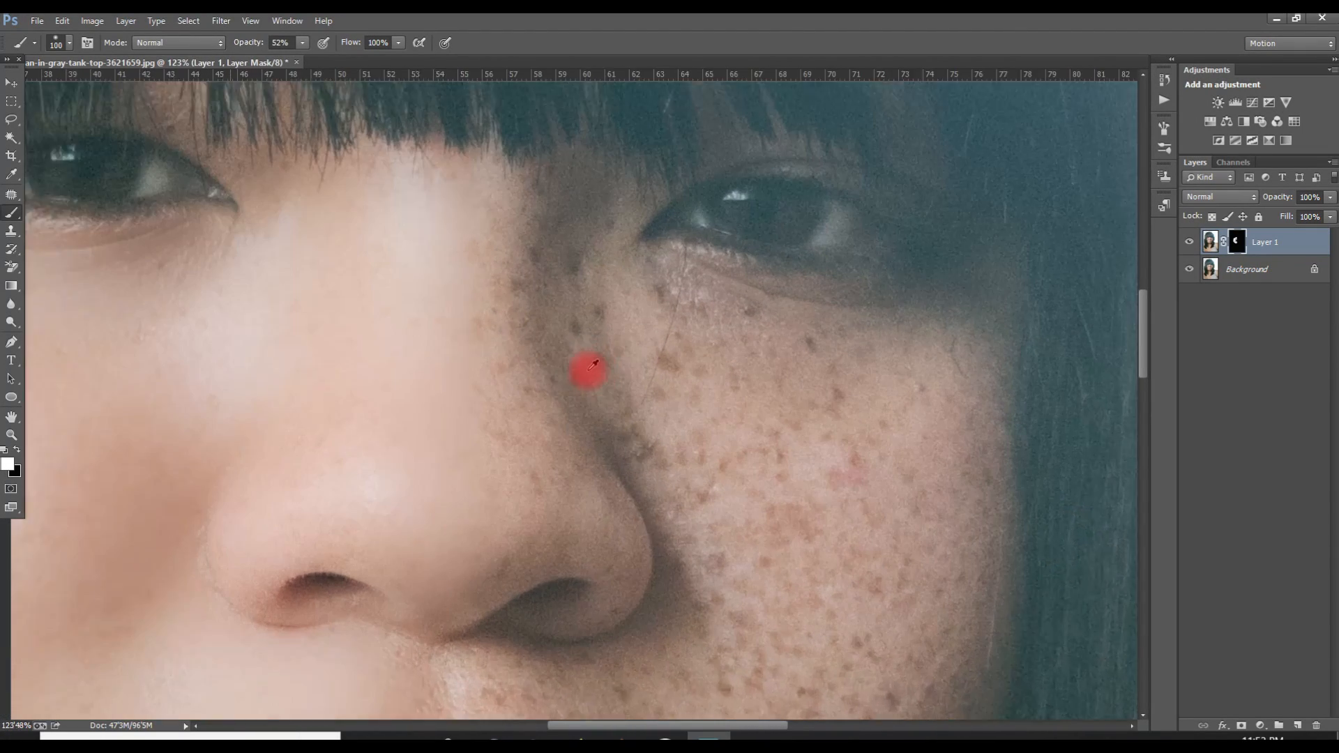
{"action": "mouse_move", "coordinate": [600, 342]}
{"action": "left_mouse_down"}
{"action": "mouse_move", "coordinate": [474, 396]}
{"action": "mouse_move", "coordinate": [505, 388]}
{"action": "mouse_move", "coordinate": [514, 481]}
{"action": "mouse_move", "coordinate": [486, 572]}
{"action": "mouse_move", "coordinate": [515, 558]}
{"action": "mouse_move", "coordinate": [489, 587]}
{"action": "mouse_move", "coordinate": [487, 383]}
{"action": "mouse_move", "coordinate": [525, 349]}
{"action": "mouse_move", "coordinate": [489, 323]}
{"action": "mouse_move", "coordinate": [446, 206]}
{"action": "mouse_move", "coordinate": [593, 287]}
{"action": "mouse_move", "coordinate": [798, 440]}
{"action": "mouse_move", "coordinate": [713, 302]}
{"action": "mouse_move", "coordinate": [784, 321]}
{"action": "left_mouse_up"}
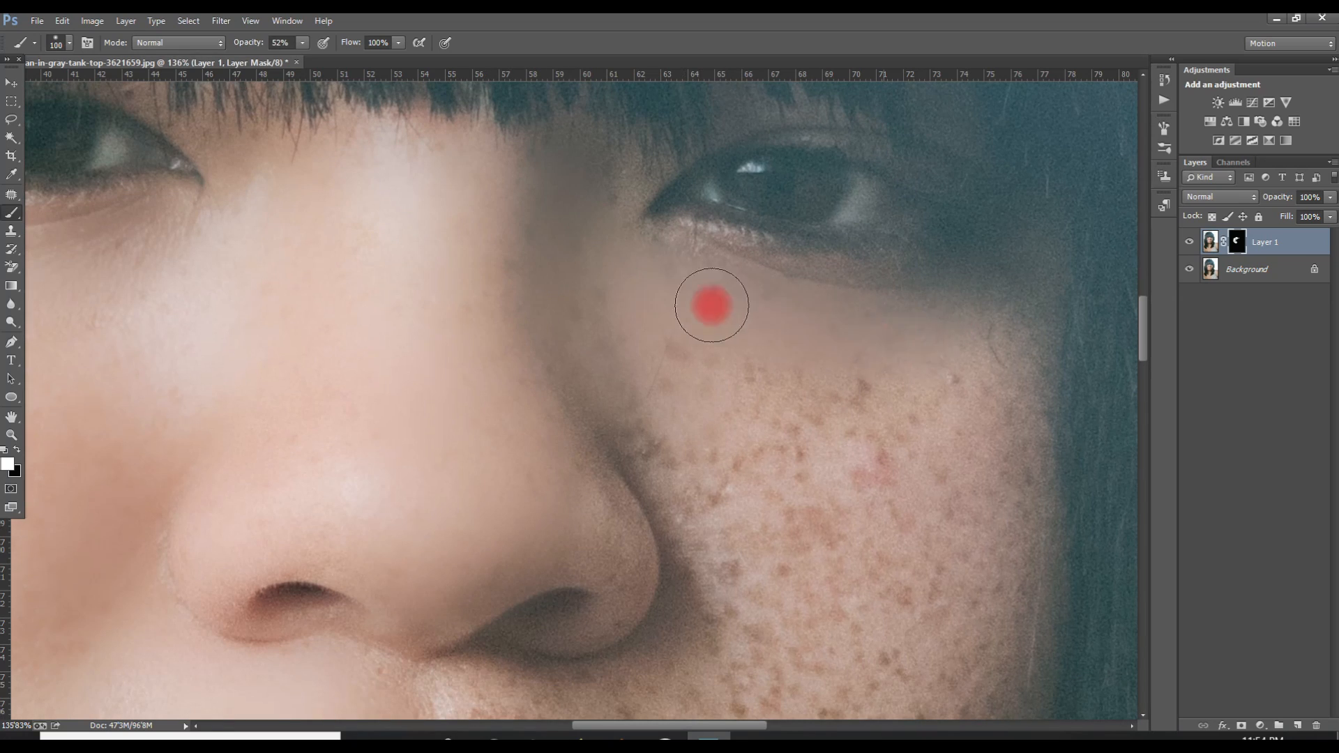
{"action": "scroll", "coordinate": [593, 378], "scroll_direction": "down", "scroll_amount": 2}
{"action": "mouse_move", "coordinate": [593, 377]}
{"action": "left_mouse_down"}
{"action": "mouse_move", "coordinate": [638, 337]}
{"action": "mouse_move", "coordinate": [731, 442]}
{"action": "mouse_move", "coordinate": [977, 317]}
{"action": "mouse_move", "coordinate": [994, 453]}
{"action": "mouse_move", "coordinate": [916, 440]}
{"action": "mouse_move", "coordinate": [728, 361]}
{"action": "mouse_move", "coordinate": [631, 275]}
{"action": "mouse_move", "coordinate": [832, 406]}
{"action": "mouse_move", "coordinate": [700, 308]}
{"action": "mouse_move", "coordinate": [809, 448]}
{"action": "mouse_move", "coordinate": [872, 316]}
{"action": "left_mouse_up"}
{"action": "scroll", "coordinate": [672, 311], "scroll_direction": "down", "scroll_amount": 3}
{"action": "mouse_move", "coordinate": [672, 311]}
{"action": "left_mouse_down"}
{"action": "mouse_move", "coordinate": [725, 468]}
{"action": "mouse_move", "coordinate": [902, 372]}
{"action": "mouse_move", "coordinate": [988, 523]}
{"action": "mouse_move", "coordinate": [817, 575]}
{"action": "mouse_move", "coordinate": [760, 511]}
{"action": "mouse_move", "coordinate": [751, 379]}
{"action": "mouse_move", "coordinate": [733, 489]}
{"action": "mouse_move", "coordinate": [692, 492]}
{"action": "mouse_move", "coordinate": [730, 388]}
{"action": "mouse_move", "coordinate": [670, 191]}
{"action": "mouse_move", "coordinate": [760, 404]}
{"action": "mouse_move", "coordinate": [949, 394]}
{"action": "mouse_move", "coordinate": [875, 569]}
{"action": "mouse_move", "coordinate": [867, 479]}
{"action": "mouse_move", "coordinate": [744, 511]}
{"action": "mouse_move", "coordinate": [713, 307]}
{"action": "mouse_move", "coordinate": [551, 341]}
{"action": "mouse_move", "coordinate": [722, 448]}
{"action": "mouse_move", "coordinate": [580, 373]}
{"action": "mouse_move", "coordinate": [679, 457]}
{"action": "mouse_move", "coordinate": [753, 356]}
{"action": "left_mouse_up"}
Set the brush opacity to 50% and smooth the skin beside the right corner of the mouth
{"action": "scroll", "coordinate": [731, 389], "scroll_direction": "down", "scroll_amount": 2}
{"action": "scroll", "coordinate": [864, 472], "scroll_direction": "down", "scroll_amount": 3}
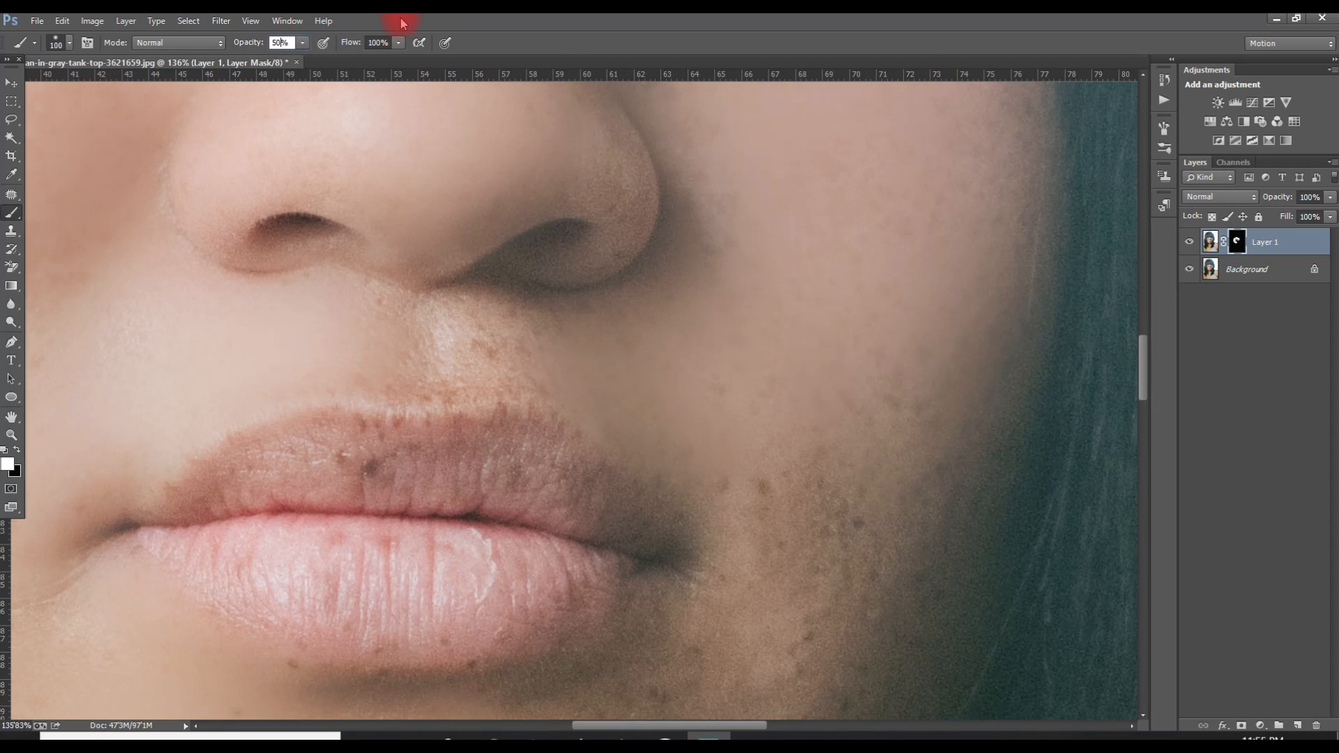
{"action": "mouse_move", "coordinate": [401, 23]}
{"action": "left_mouse_down"}
{"action": "mouse_move", "coordinate": [720, 511]}
{"action": "mouse_move", "coordinate": [746, 391]}
{"action": "mouse_move", "coordinate": [717, 272]}
{"action": "mouse_move", "coordinate": [780, 362]}
{"action": "mouse_move", "coordinate": [658, 290]}
{"action": "mouse_move", "coordinate": [715, 404]}
{"action": "mouse_move", "coordinate": [647, 467]}
{"action": "left_mouse_up"}
Paint white on the mask below the right corner of the mouth and across the lower right cheek
{"action": "scroll", "coordinate": [779, 362], "scroll_direction": "down", "scroll_amount": 3}
{"action": "scroll", "coordinate": [780, 362], "scroll_direction": "down", "scroll_amount": 5}
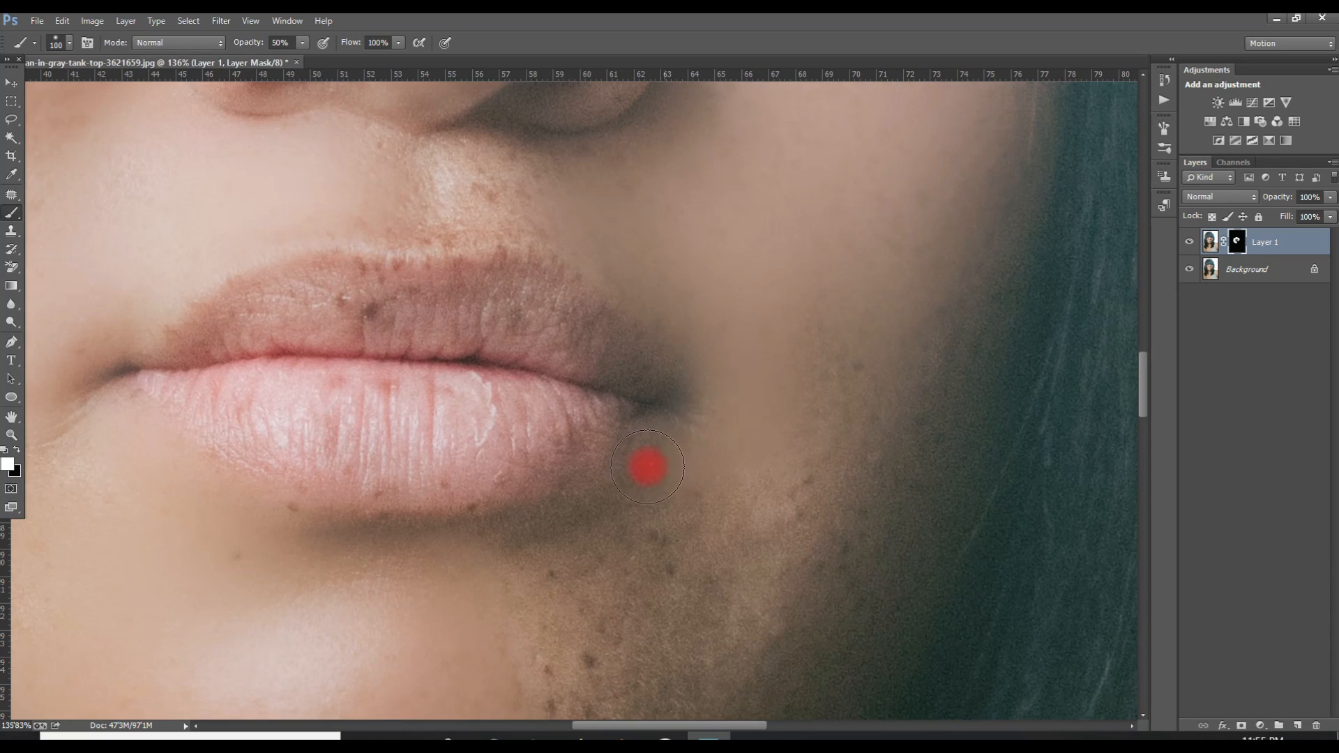
{"action": "mouse_move", "coordinate": [508, 557]}
{"action": "left_mouse_down"}
{"action": "mouse_move", "coordinate": [677, 517]}
{"action": "mouse_move", "coordinate": [465, 576]}
{"action": "mouse_move", "coordinate": [626, 507]}
{"action": "mouse_move", "coordinate": [742, 391]}
{"action": "left_mouse_up"}
{"action": "scroll", "coordinate": [744, 391], "scroll_direction": "down", "scroll_amount": 4}
{"action": "scroll", "coordinate": [742, 391], "scroll_direction": "down", "scroll_amount": 3}
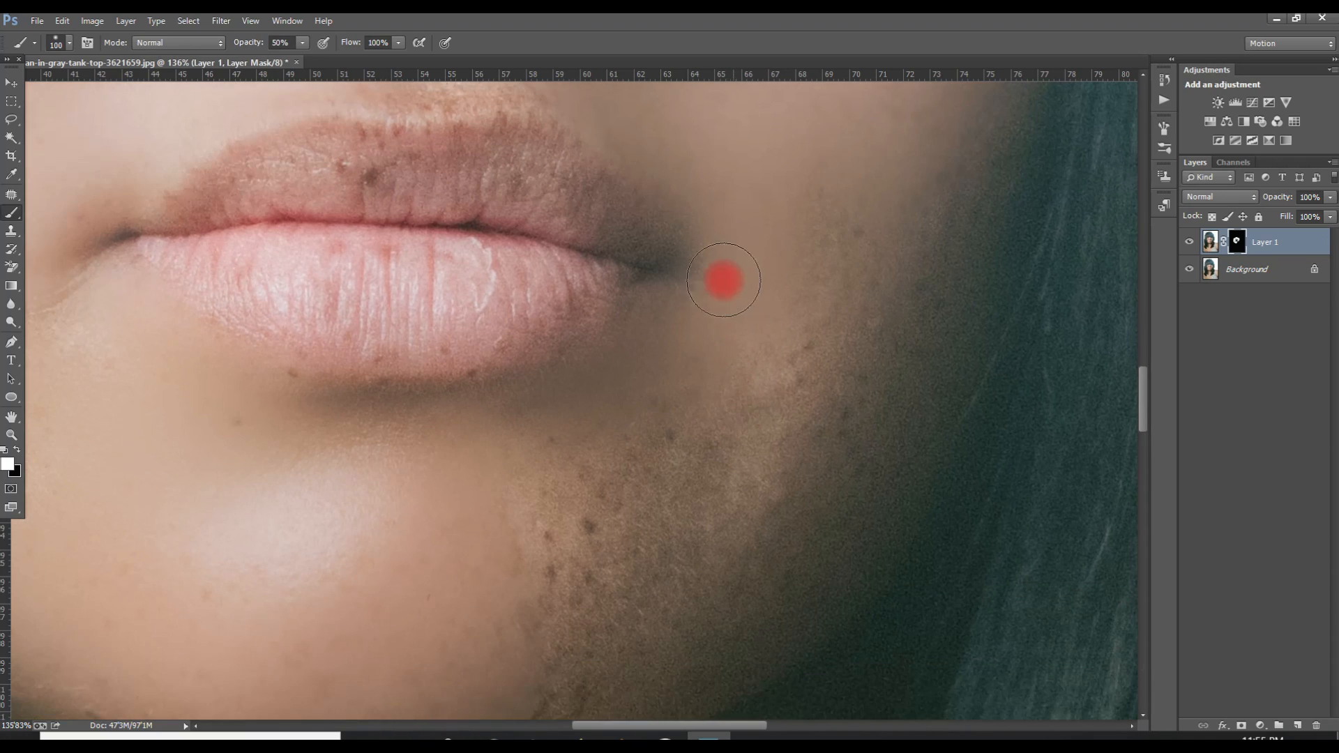
{"action": "left_click_drag", "start_coordinate": [723, 278], "coordinate": [692, 309]}
{"action": "mouse_move", "coordinate": [513, 436]}
{"action": "left_mouse_down"}
{"action": "mouse_move", "coordinate": [524, 534]}
{"action": "mouse_move", "coordinate": [709, 449]}
{"action": "mouse_move", "coordinate": [762, 453]}
{"action": "mouse_move", "coordinate": [620, 536]}
{"action": "mouse_move", "coordinate": [822, 374]}
{"action": "mouse_move", "coordinate": [805, 385]}
{"action": "mouse_move", "coordinate": [853, 254]}
{"action": "left_mouse_up"}
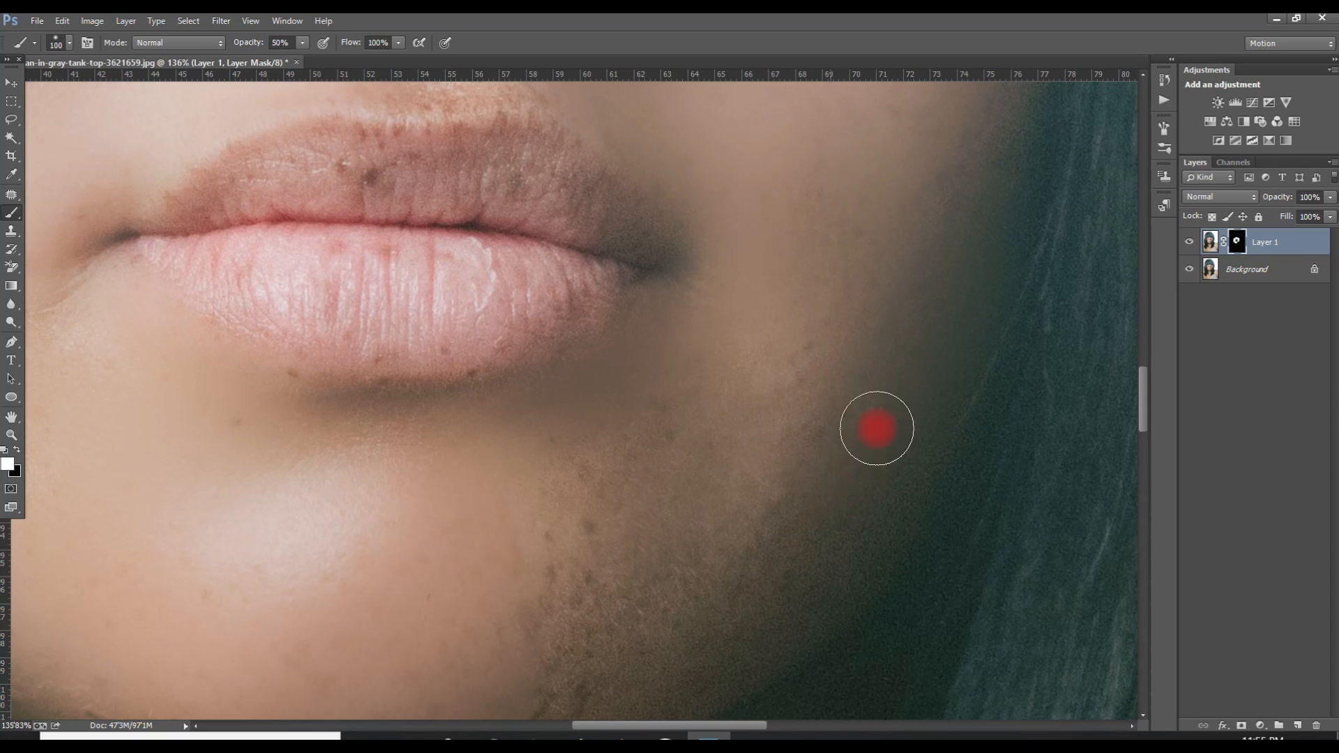
{"action": "left_click_drag", "start_coordinate": [728, 546], "coordinate": [765, 446]}
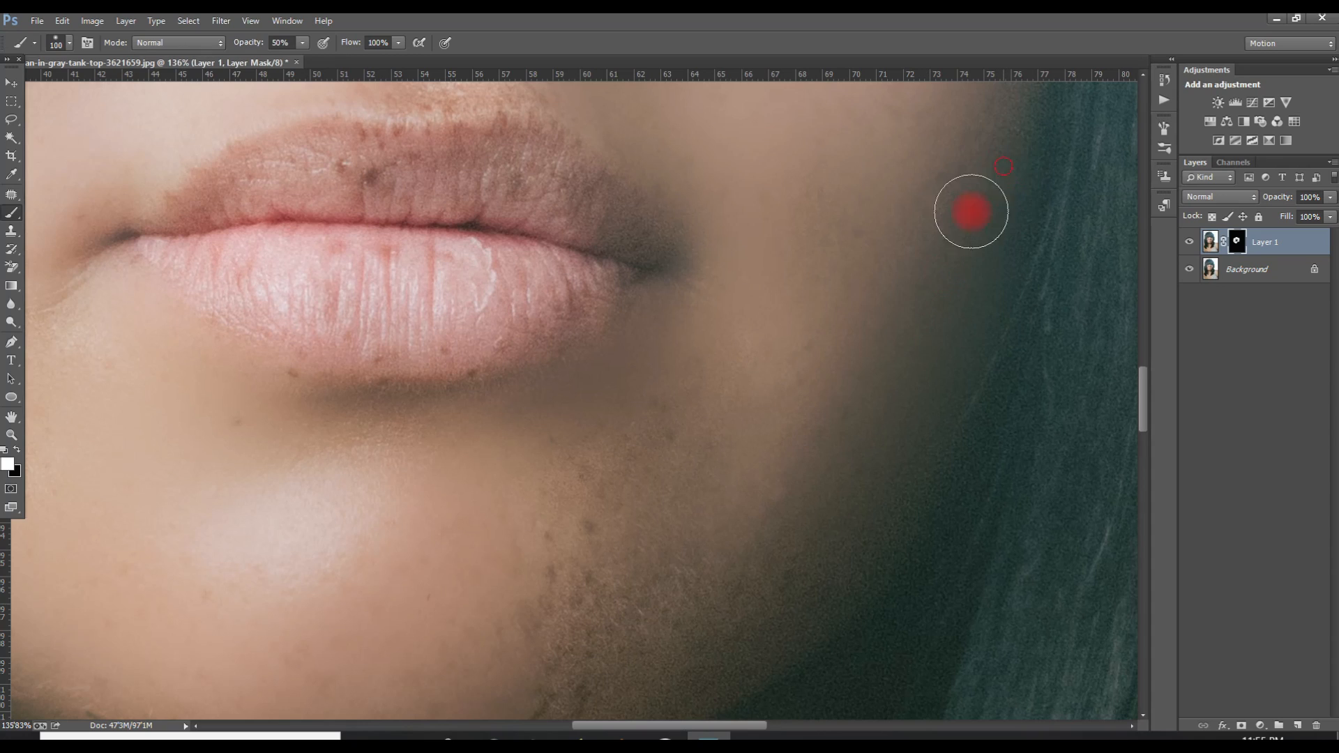
{"action": "mouse_move", "coordinate": [906, 275]}
{"action": "left_mouse_down"}
{"action": "mouse_move", "coordinate": [850, 201]}
{"action": "mouse_move", "coordinate": [827, 271]}
{"action": "mouse_move", "coordinate": [835, 158]}
{"action": "mouse_move", "coordinate": [859, 252]}
{"action": "mouse_move", "coordinate": [847, 242]}
{"action": "mouse_move", "coordinate": [885, 250]}
{"action": "left_mouse_up"}
Smooth the remaining spots on the right side of the chin and along the shaded jawline
{"action": "scroll", "coordinate": [857, 254], "scroll_direction": "down", "scroll_amount": 5}
{"action": "left_click_drag", "start_coordinate": [711, 479], "coordinate": [680, 509]}
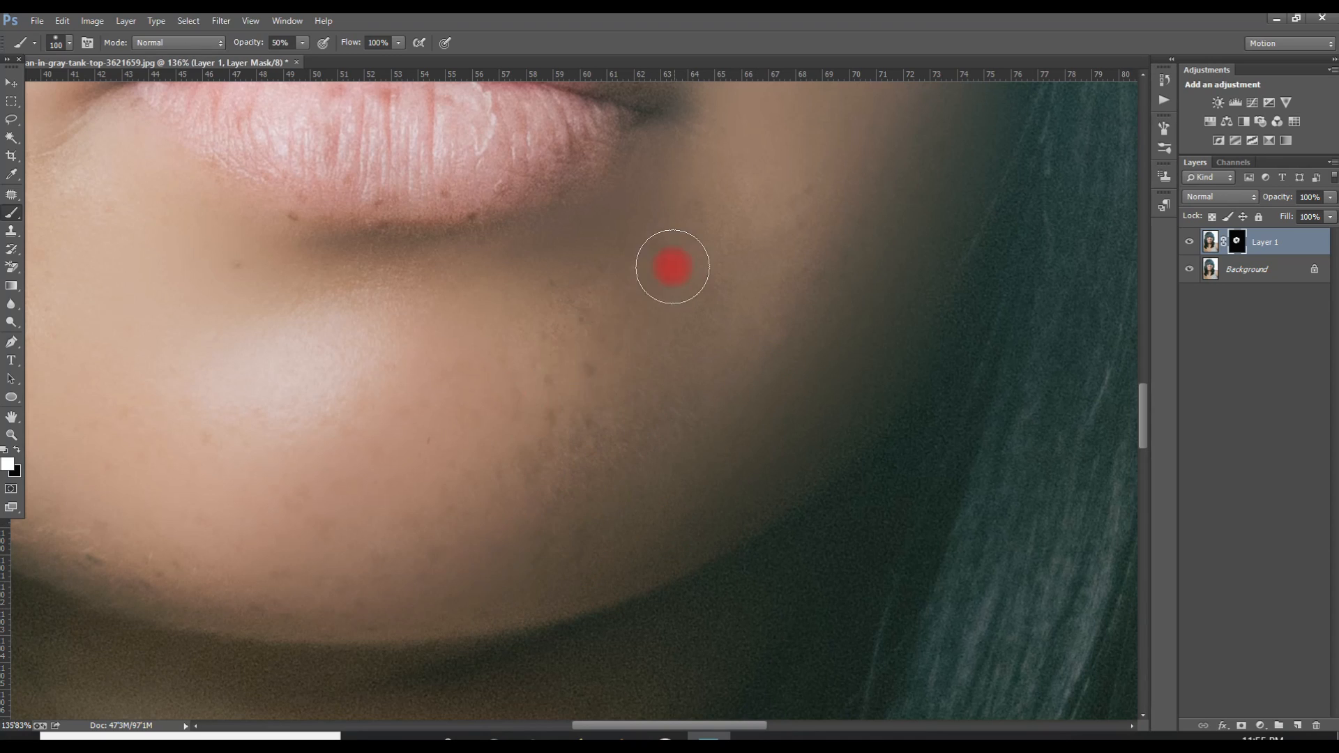
{"action": "mouse_move", "coordinate": [672, 266]}
{"action": "left_mouse_down"}
{"action": "mouse_move", "coordinate": [496, 360]}
{"action": "mouse_move", "coordinate": [567, 326]}
{"action": "left_mouse_up"}
{"action": "mouse_move", "coordinate": [575, 401]}
{"action": "left_mouse_down"}
{"action": "mouse_move", "coordinate": [602, 368]}
{"action": "mouse_move", "coordinate": [586, 418]}
{"action": "mouse_move", "coordinate": [528, 447]}
{"action": "mouse_move", "coordinate": [552, 459]}
{"action": "mouse_move", "coordinate": [569, 547]}
{"action": "left_mouse_up"}
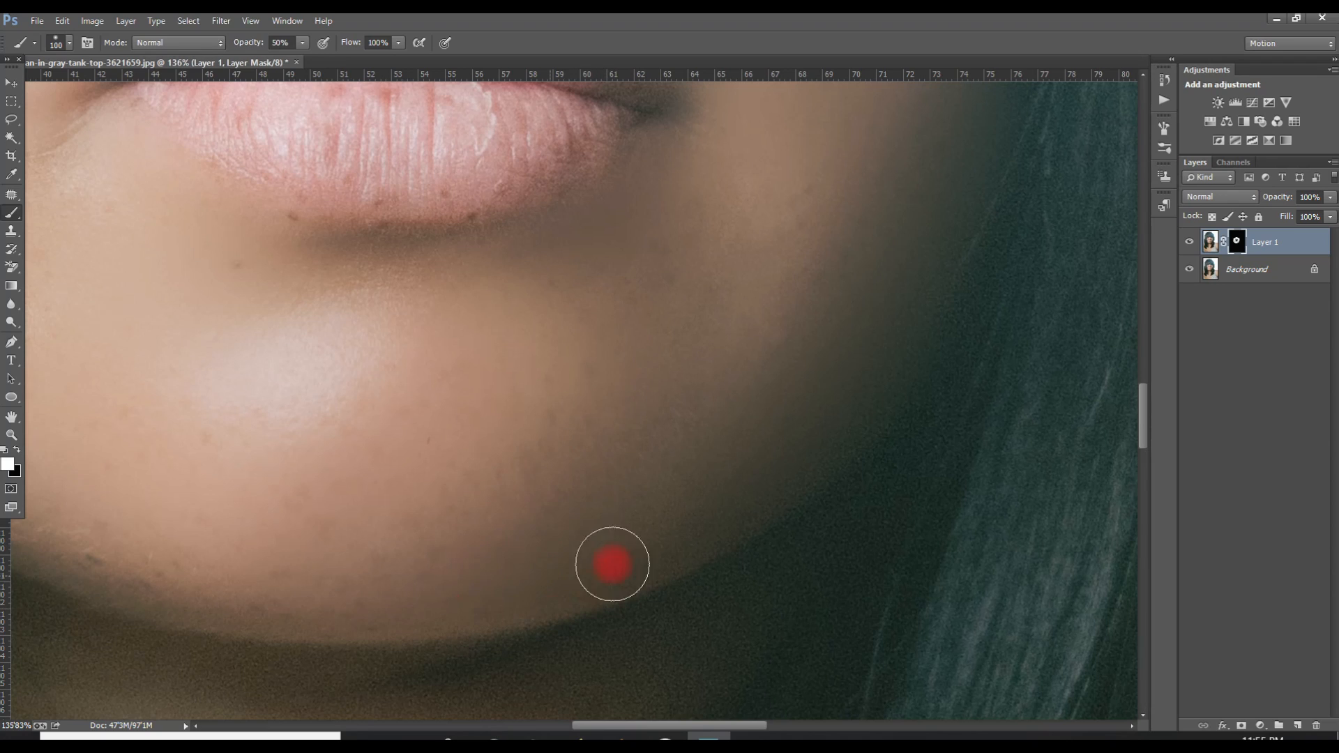
{"action": "mouse_move", "coordinate": [791, 232]}
{"action": "left_mouse_down"}
{"action": "mouse_move", "coordinate": [429, 522]}
{"action": "mouse_move", "coordinate": [519, 478]}
{"action": "mouse_move", "coordinate": [581, 357]}
{"action": "mouse_move", "coordinate": [139, 460]}
{"action": "mouse_move", "coordinate": [320, 390]}
{"action": "mouse_move", "coordinate": [334, 443]}
{"action": "mouse_move", "coordinate": [281, 509]}
{"action": "mouse_move", "coordinate": [352, 539]}
{"action": "mouse_move", "coordinate": [339, 552]}
{"action": "mouse_move", "coordinate": [515, 493]}
{"action": "mouse_move", "coordinate": [541, 457]}
{"action": "mouse_move", "coordinate": [608, 423]}
{"action": "mouse_move", "coordinate": [609, 372]}
{"action": "mouse_move", "coordinate": [464, 502]}
{"action": "mouse_move", "coordinate": [539, 465]}
{"action": "mouse_move", "coordinate": [541, 388]}
{"action": "mouse_move", "coordinate": [525, 397]}
{"action": "mouse_move", "coordinate": [574, 371]}
{"action": "mouse_move", "coordinate": [193, 336]}
{"action": "mouse_move", "coordinate": [146, 253]}
{"action": "mouse_move", "coordinate": [314, 307]}
{"action": "mouse_move", "coordinate": [198, 280]}
{"action": "mouse_move", "coordinate": [249, 274]}
{"action": "mouse_move", "coordinate": [339, 300]}
{"action": "mouse_move", "coordinate": [320, 287]}
{"action": "mouse_move", "coordinate": [456, 277]}
{"action": "mouse_move", "coordinate": [330, 271]}
{"action": "mouse_move", "coordinate": [275, 247]}
{"action": "mouse_move", "coordinate": [447, 284]}
{"action": "mouse_move", "coordinate": [595, 244]}
{"action": "left_mouse_up"}
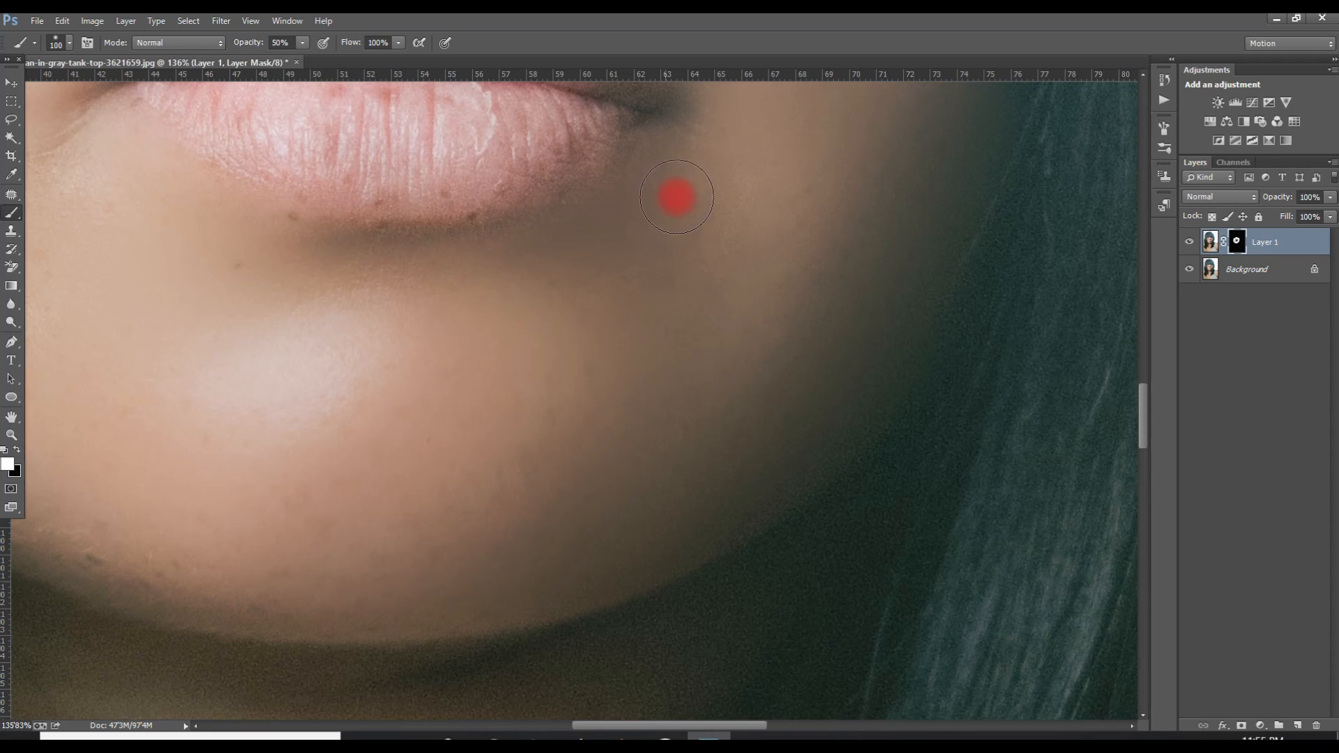
{"action": "left_click_drag", "start_coordinate": [677, 197], "coordinate": [830, 260]}
Paint white on the mask along the crease between nose and right cheek and over the shaded side of the nose
{"action": "scroll", "coordinate": [827, 278], "scroll_direction": "up", "scroll_amount": 4}
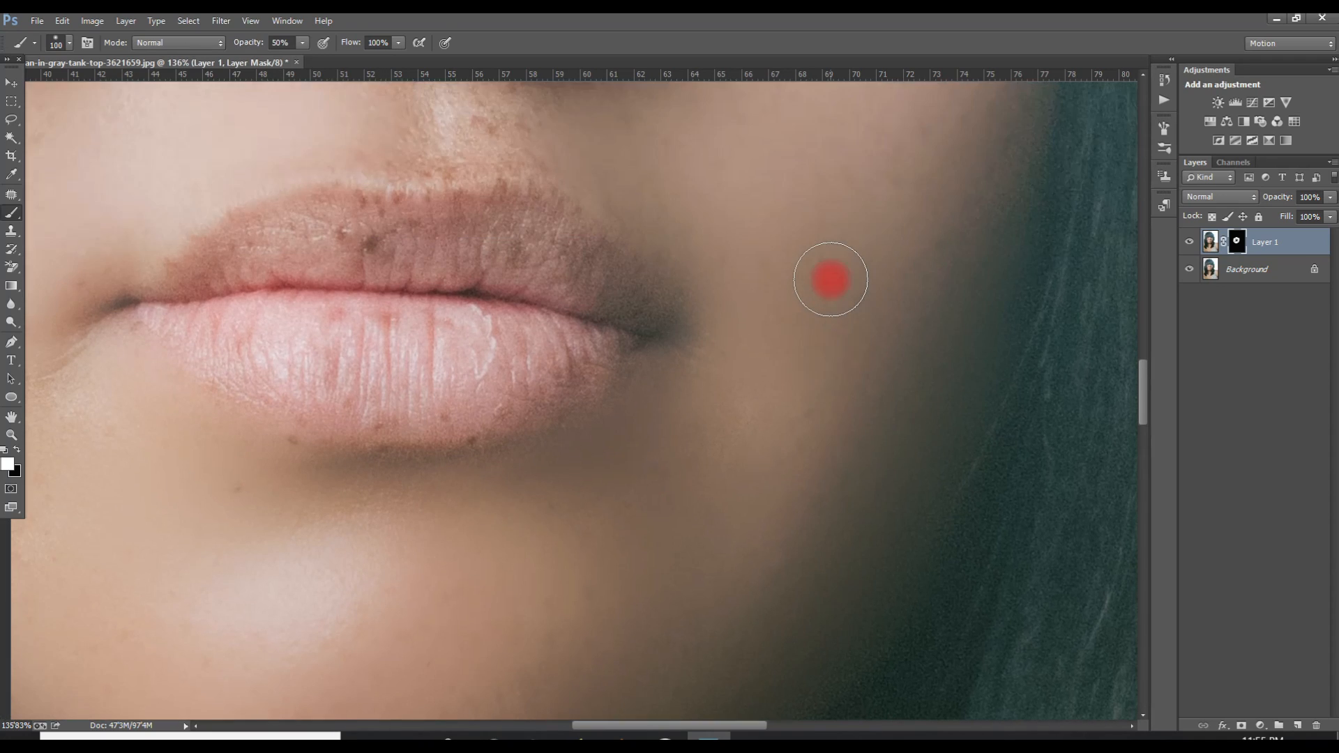
{"action": "scroll", "coordinate": [831, 279], "scroll_direction": "up", "scroll_amount": 4}
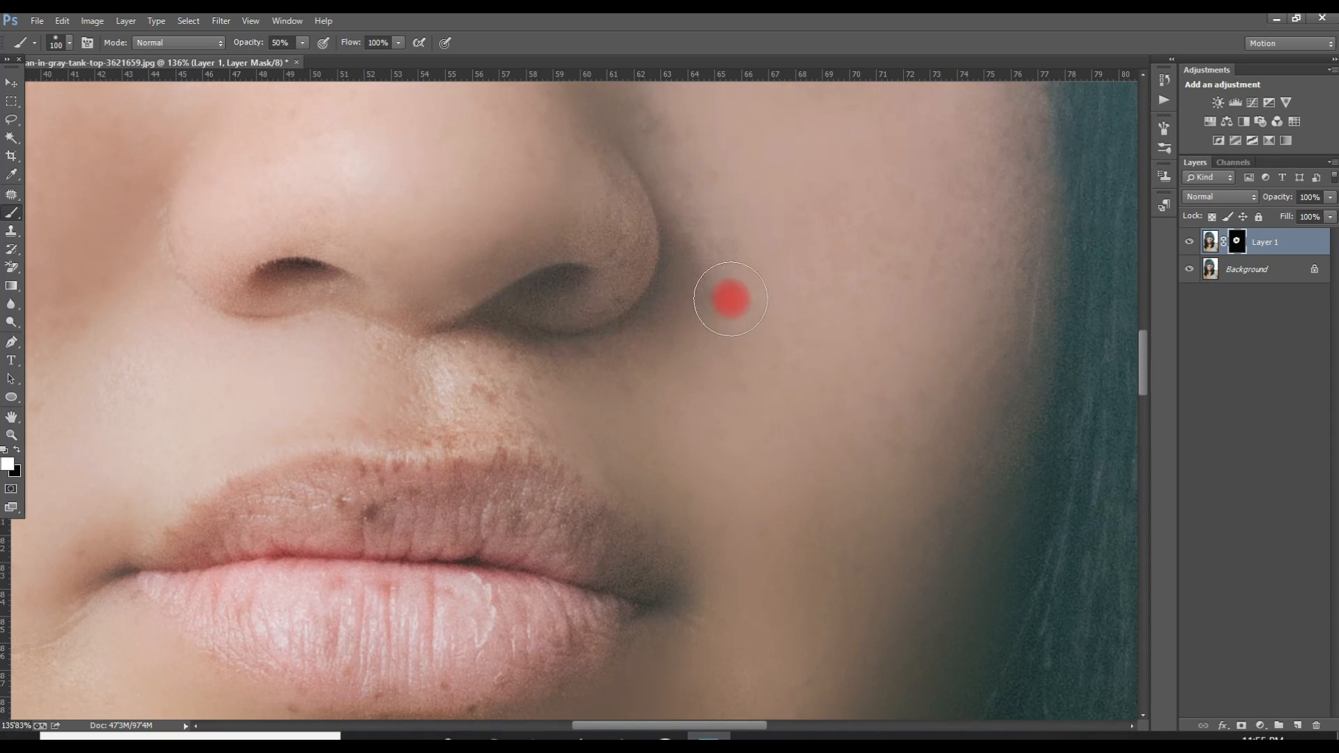
{"action": "scroll", "coordinate": [725, 285], "scroll_direction": "up", "scroll_amount": 3}
{"action": "scroll", "coordinate": [732, 218], "scroll_direction": "up", "scroll_amount": 1}
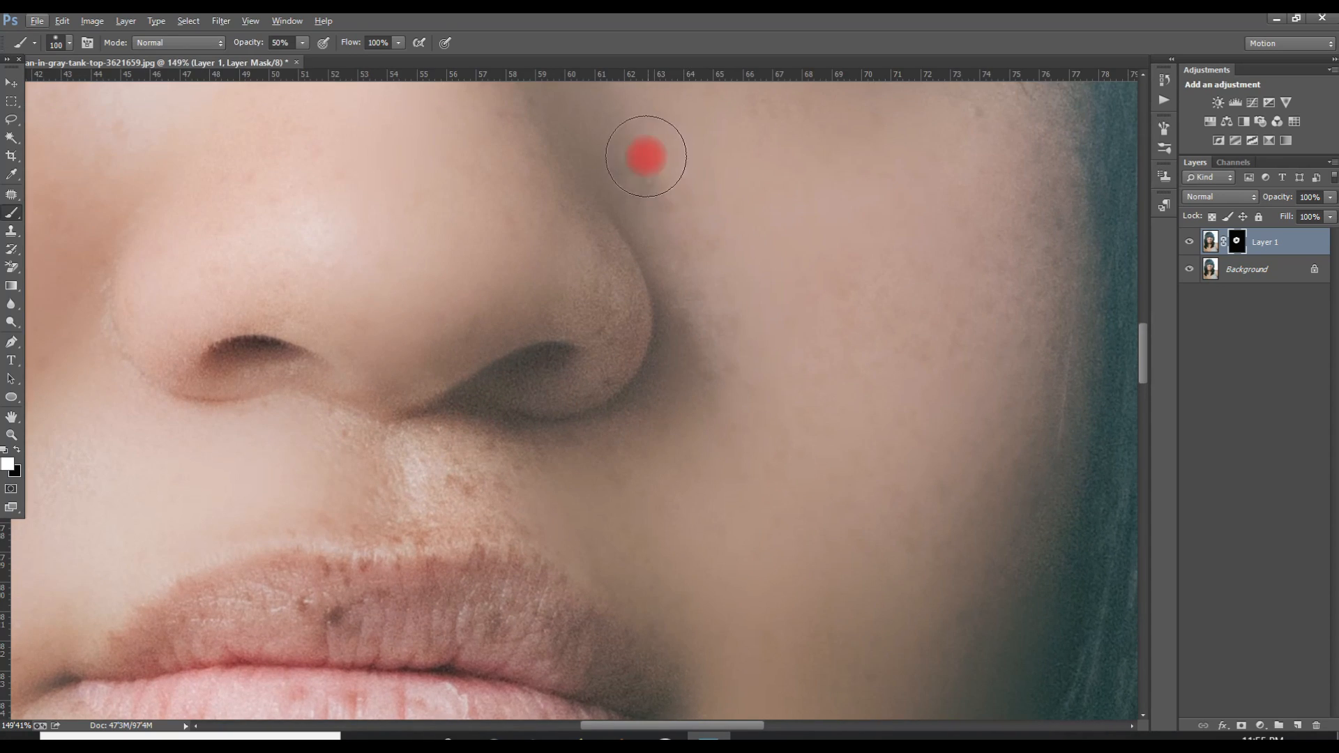
{"action": "mouse_move", "coordinate": [646, 157]}
{"action": "left_mouse_down"}
{"action": "mouse_move", "coordinate": [714, 243]}
{"action": "mouse_move", "coordinate": [660, 178]}
{"action": "mouse_move", "coordinate": [709, 272]}
{"action": "mouse_move", "coordinate": [636, 154]}
{"action": "mouse_move", "coordinate": [661, 237]}
{"action": "mouse_move", "coordinate": [671, 212]}
{"action": "mouse_move", "coordinate": [714, 318]}
{"action": "mouse_move", "coordinate": [721, 299]}
{"action": "mouse_move", "coordinate": [712, 366]}
{"action": "mouse_move", "coordinate": [619, 269]}
{"action": "mouse_move", "coordinate": [560, 244]}
{"action": "mouse_move", "coordinate": [529, 159]}
{"action": "mouse_move", "coordinate": [507, 186]}
{"action": "left_mouse_up"}
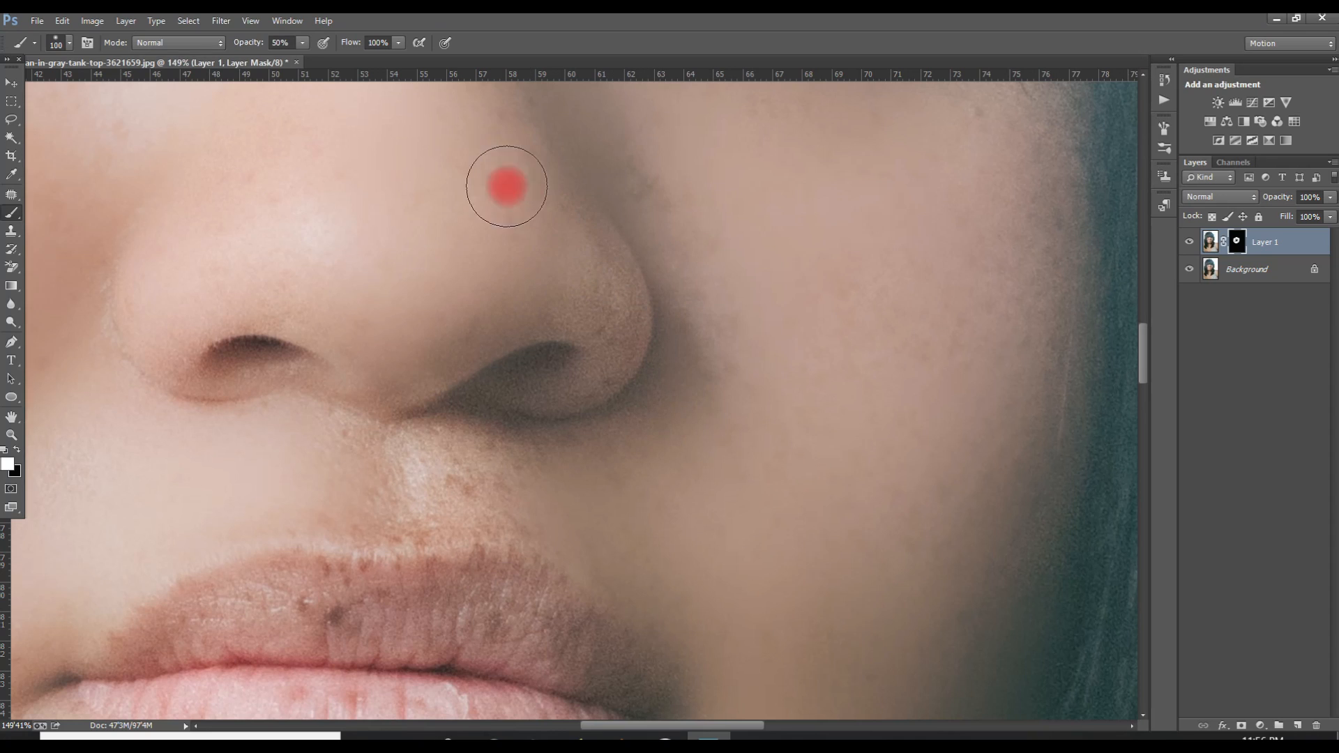
{"action": "scroll", "coordinate": [507, 230], "scroll_direction": "up", "scroll_amount": 3}
{"action": "mouse_move", "coordinate": [508, 261]}
{"action": "left_mouse_down"}
{"action": "mouse_move", "coordinate": [443, 165]}
{"action": "mouse_move", "coordinate": [592, 381]}
{"action": "left_mouse_up"}
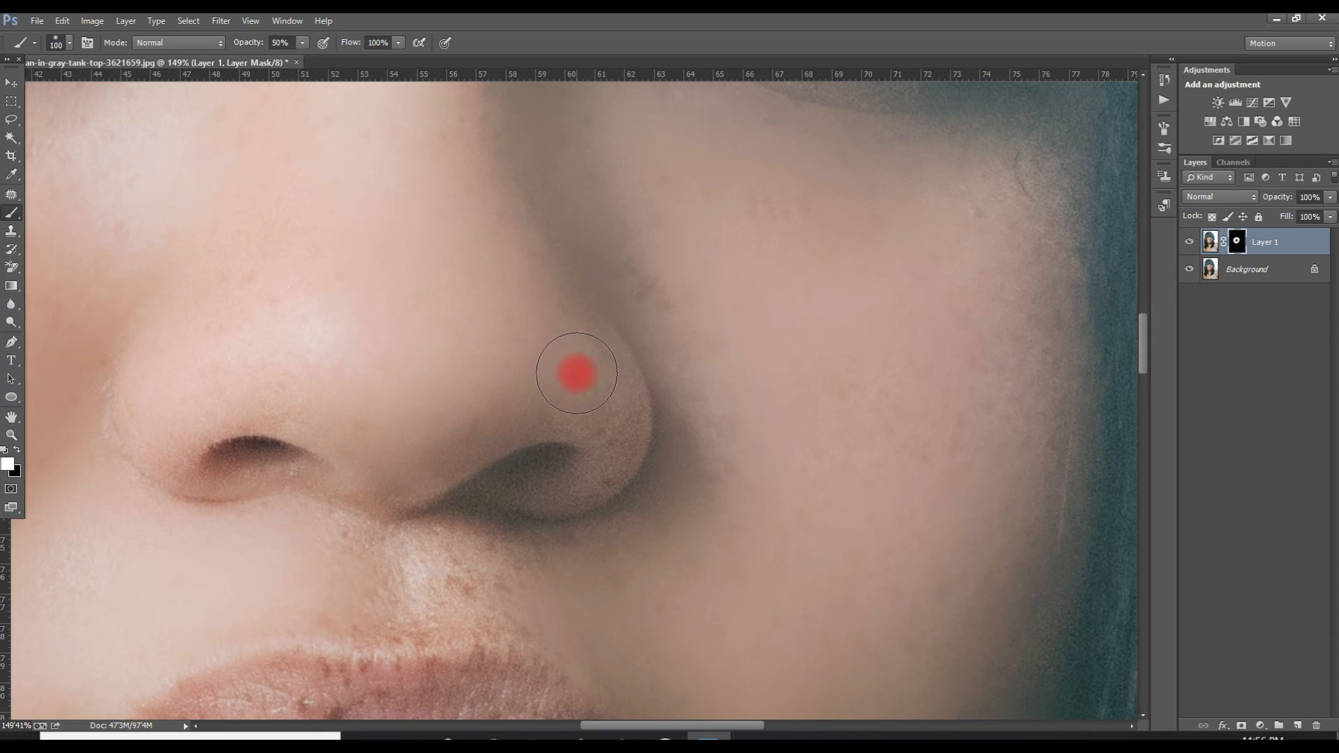
Set the brush size to 47 px and smooth the nostril wing on the shaded side of the nose
{"action": "right_click", "coordinate": [551, 365]}
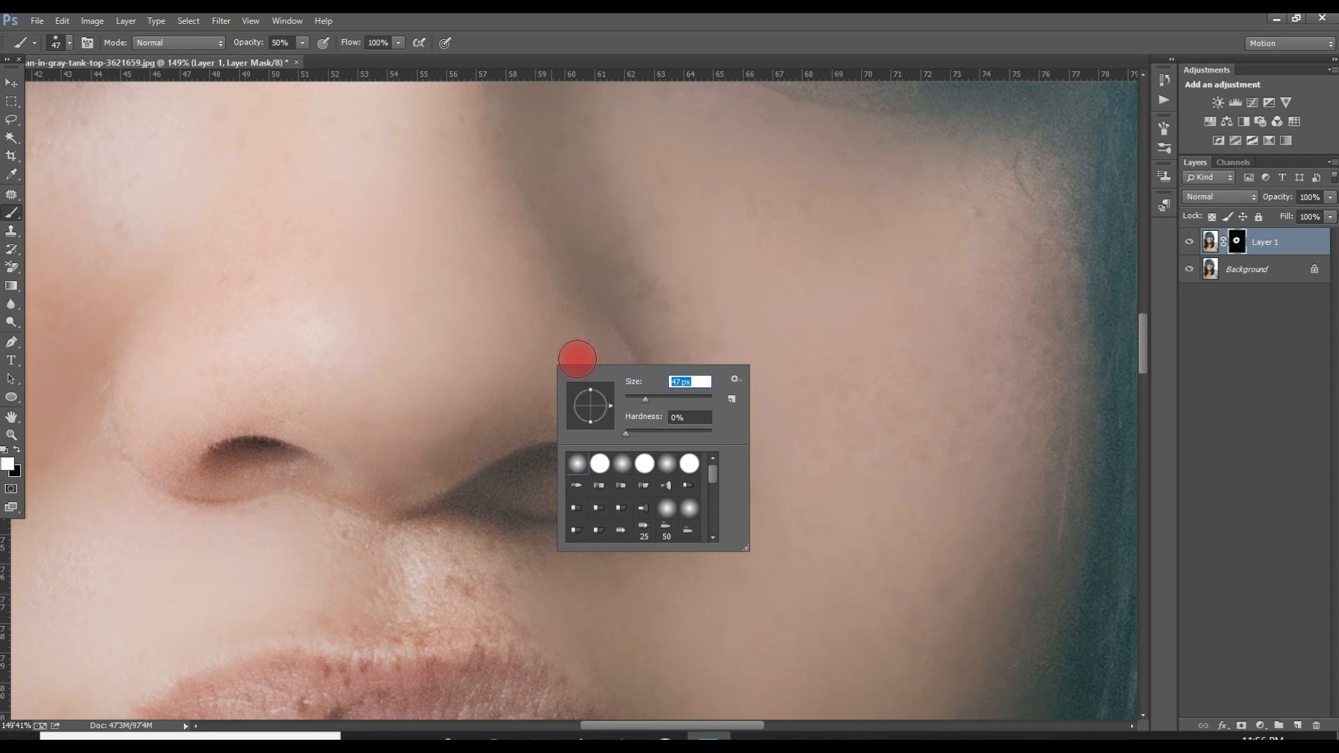
{"action": "mouse_move", "coordinate": [577, 359]}
{"action": "left_mouse_down"}
{"action": "mouse_move", "coordinate": [542, 396]}
{"action": "mouse_move", "coordinate": [585, 404]}
{"action": "mouse_move", "coordinate": [604, 436]}
{"action": "mouse_move", "coordinate": [597, 471]}
{"action": "left_mouse_up"}
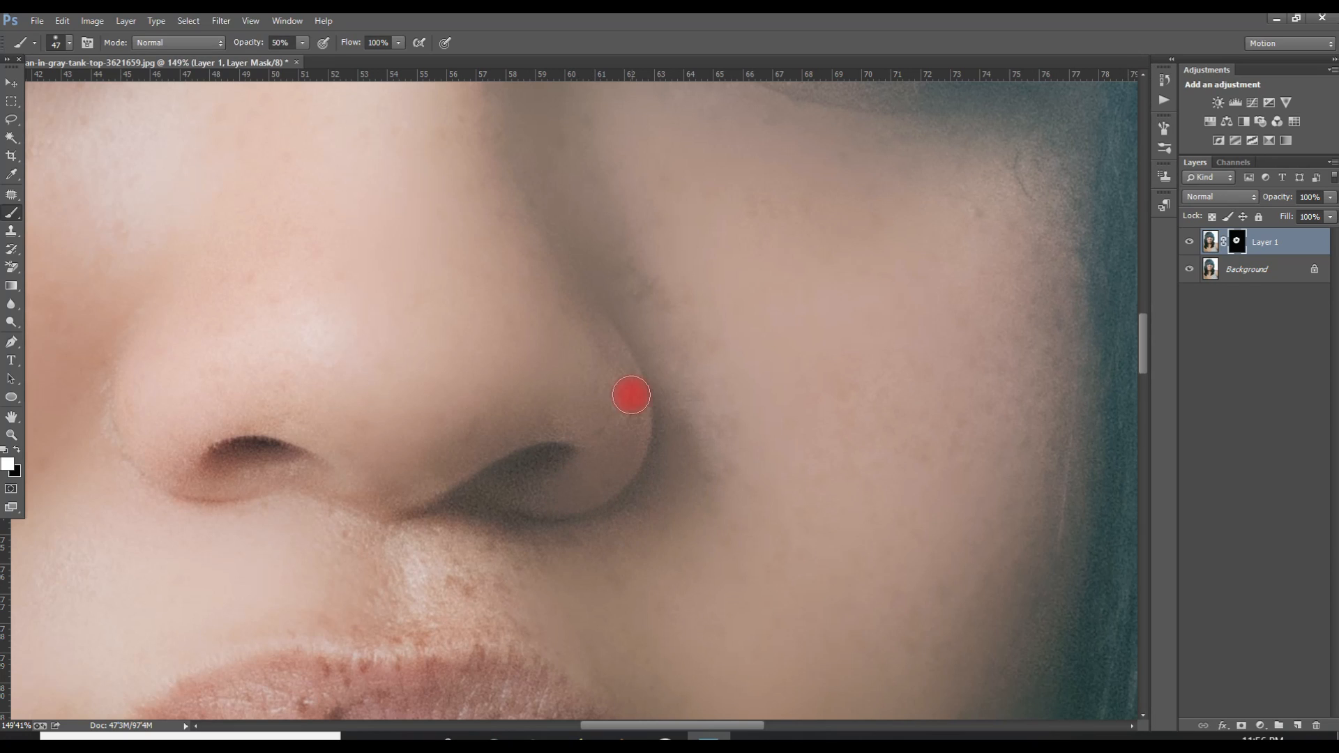
{"action": "mouse_move", "coordinate": [631, 394]}
{"action": "left_mouse_down"}
{"action": "mouse_move", "coordinate": [619, 425]}
{"action": "mouse_move", "coordinate": [614, 369]}
{"action": "mouse_move", "coordinate": [581, 318]}
{"action": "mouse_move", "coordinate": [611, 422]}
{"action": "mouse_move", "coordinate": [499, 189]}
{"action": "mouse_move", "coordinate": [592, 427]}
{"action": "mouse_move", "coordinate": [627, 412]}
{"action": "left_mouse_up"}
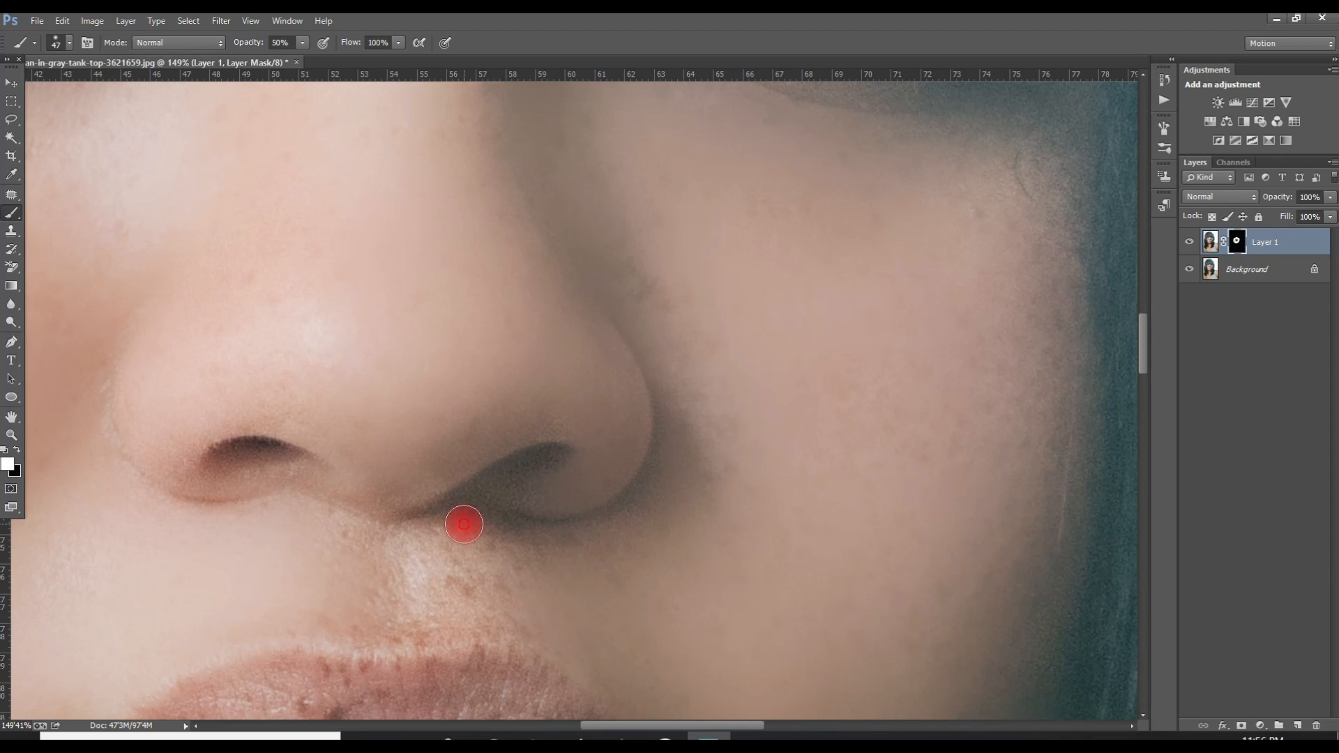
Smooth the freckled skin between the nose and upper lip, continuing around the shaded nostril toward the cheek
{"action": "mouse_move", "coordinate": [467, 521]}
{"action": "left_mouse_down"}
{"action": "mouse_move", "coordinate": [401, 543]}
{"action": "mouse_move", "coordinate": [338, 536]}
{"action": "mouse_move", "coordinate": [374, 548]}
{"action": "mouse_move", "coordinate": [464, 521]}
{"action": "left_mouse_up"}
{"action": "scroll", "coordinate": [686, 365], "scroll_direction": "down", "scroll_amount": 2}
{"action": "mouse_move", "coordinate": [634, 445]}
{"action": "left_mouse_down"}
{"action": "mouse_move", "coordinate": [453, 510]}
{"action": "mouse_move", "coordinate": [395, 550]}
{"action": "mouse_move", "coordinate": [558, 570]}
{"action": "mouse_move", "coordinate": [462, 551]}
{"action": "mouse_move", "coordinate": [378, 571]}
{"action": "mouse_move", "coordinate": [529, 550]}
{"action": "mouse_move", "coordinate": [454, 538]}
{"action": "mouse_move", "coordinate": [466, 520]}
{"action": "mouse_move", "coordinate": [517, 510]}
{"action": "mouse_move", "coordinate": [479, 513]}
{"action": "mouse_move", "coordinate": [464, 531]}
{"action": "mouse_move", "coordinate": [460, 496]}
{"action": "mouse_move", "coordinate": [544, 510]}
{"action": "mouse_move", "coordinate": [391, 517]}
{"action": "mouse_move", "coordinate": [426, 531]}
{"action": "mouse_move", "coordinate": [410, 548]}
{"action": "mouse_move", "coordinate": [341, 550]}
{"action": "mouse_move", "coordinate": [399, 564]}
{"action": "mouse_move", "coordinate": [310, 550]}
{"action": "mouse_move", "coordinate": [413, 570]}
{"action": "mouse_move", "coordinate": [370, 560]}
{"action": "mouse_move", "coordinate": [567, 555]}
{"action": "mouse_move", "coordinate": [413, 572]}
{"action": "mouse_move", "coordinate": [398, 560]}
{"action": "mouse_move", "coordinate": [532, 558]}
{"action": "mouse_move", "coordinate": [360, 559]}
{"action": "mouse_move", "coordinate": [424, 570]}
{"action": "mouse_move", "coordinate": [392, 566]}
{"action": "mouse_move", "coordinate": [545, 522]}
{"action": "mouse_move", "coordinate": [385, 541]}
{"action": "mouse_move", "coordinate": [438, 518]}
{"action": "mouse_move", "coordinate": [542, 518]}
{"action": "mouse_move", "coordinate": [389, 515]}
{"action": "mouse_move", "coordinate": [578, 510]}
{"action": "mouse_move", "coordinate": [399, 493]}
{"action": "mouse_move", "coordinate": [527, 484]}
{"action": "mouse_move", "coordinate": [324, 479]}
{"action": "mouse_move", "coordinate": [323, 462]}
{"action": "mouse_move", "coordinate": [368, 465]}
{"action": "mouse_move", "coordinate": [322, 457]}
{"action": "mouse_move", "coordinate": [422, 476]}
{"action": "mouse_move", "coordinate": [467, 463]}
{"action": "mouse_move", "coordinate": [414, 480]}
{"action": "mouse_move", "coordinate": [463, 462]}
{"action": "mouse_move", "coordinate": [501, 468]}
{"action": "mouse_move", "coordinate": [474, 459]}
{"action": "mouse_move", "coordinate": [503, 483]}
{"action": "mouse_move", "coordinate": [457, 480]}
{"action": "mouse_move", "coordinate": [473, 488]}
{"action": "mouse_move", "coordinate": [490, 471]}
{"action": "mouse_move", "coordinate": [472, 461]}
{"action": "mouse_move", "coordinate": [364, 474]}
{"action": "mouse_move", "coordinate": [495, 466]}
{"action": "mouse_move", "coordinate": [731, 379]}
{"action": "left_mouse_up"}
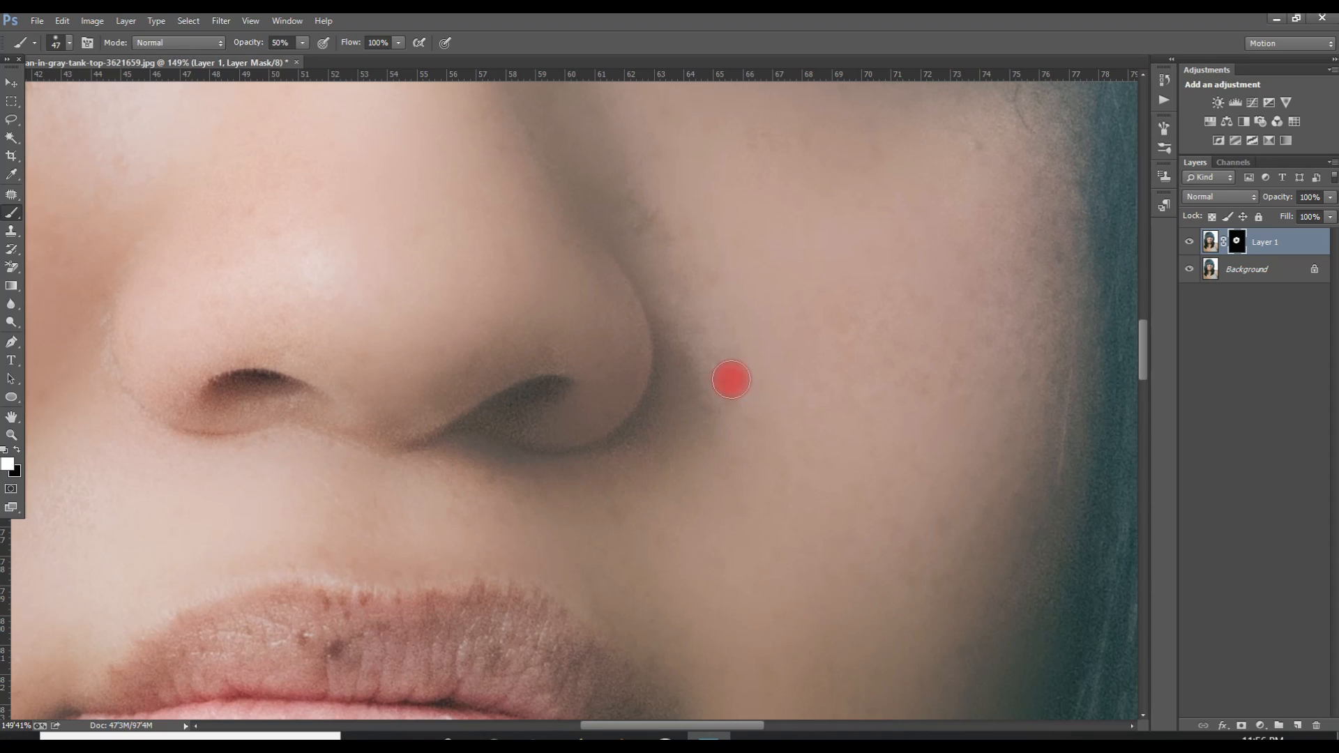
Set the brush size to 60 px and smooth the skin beneath the outer corner of the portrait's right-side eye
{"action": "scroll", "coordinate": [731, 328], "scroll_direction": "up", "scroll_amount": 3}
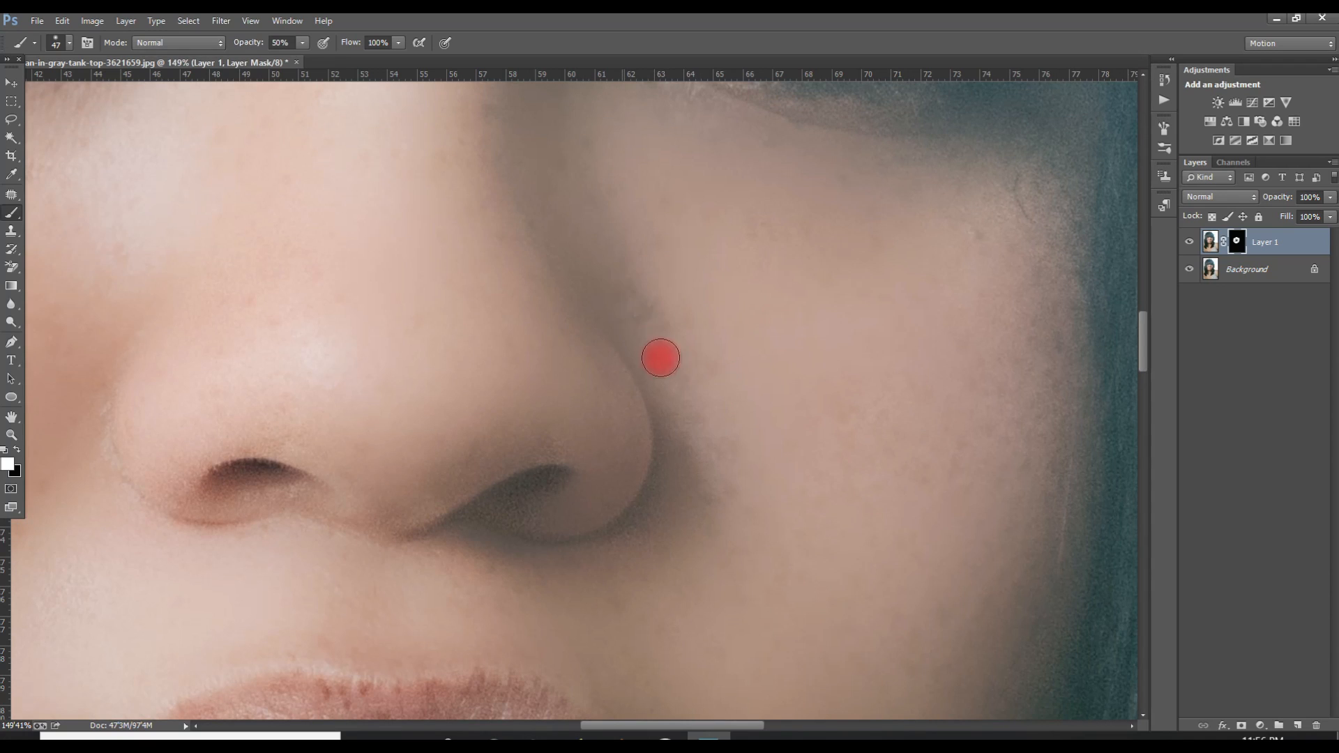
{"action": "scroll", "coordinate": [668, 227], "scroll_direction": "up", "scroll_amount": 3}
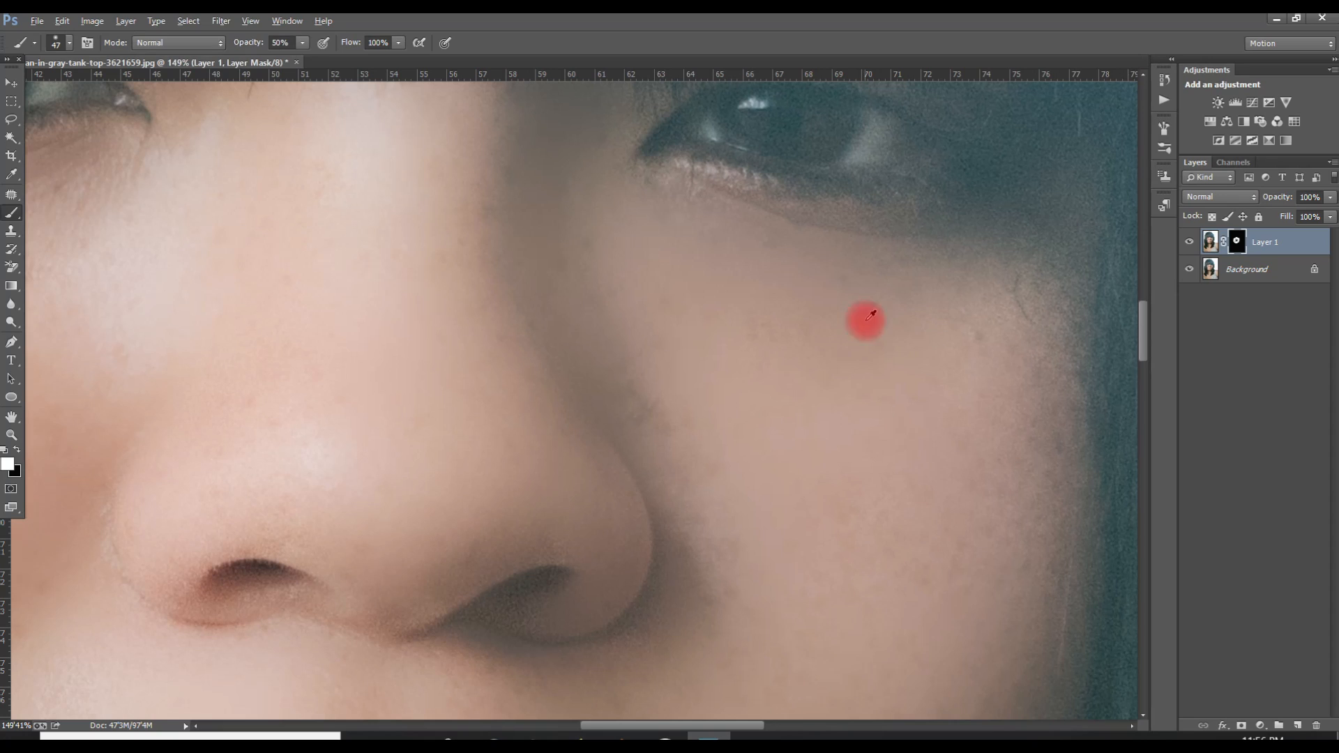
{"action": "right_click", "coordinate": [1033, 324]}
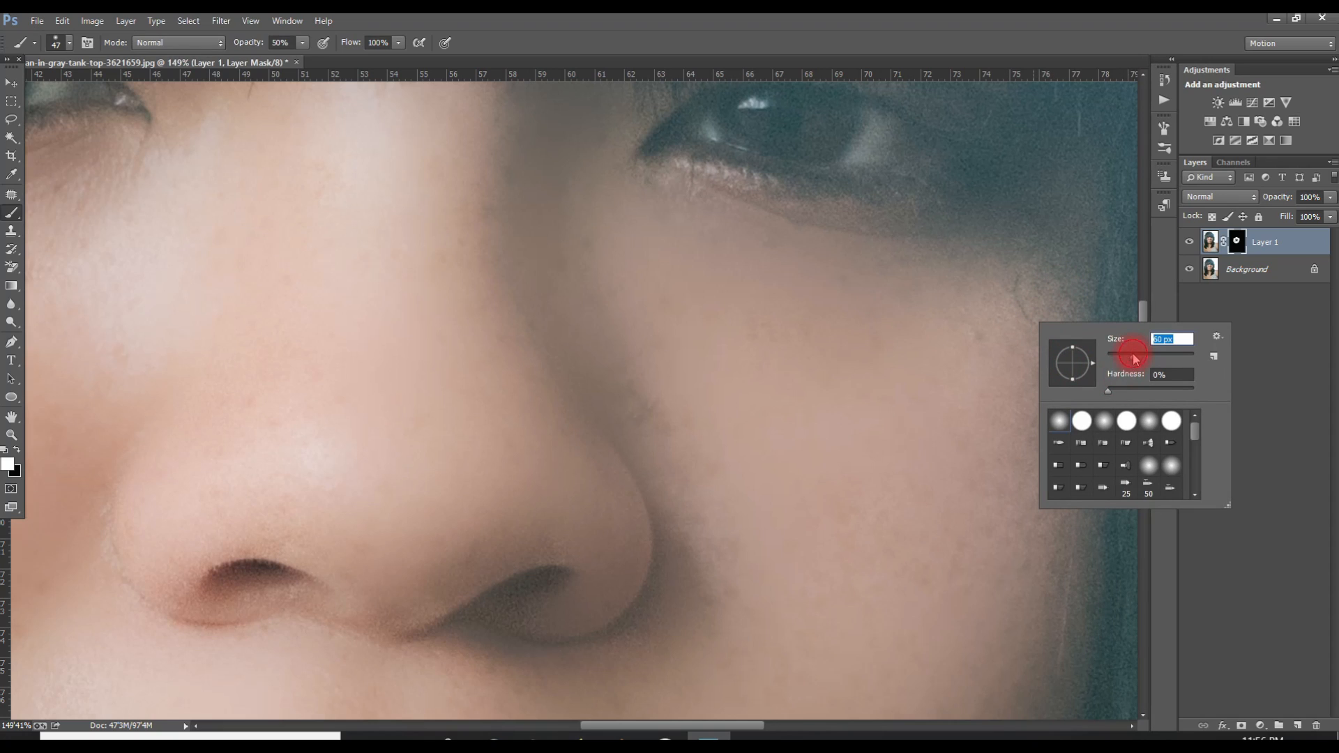
{"action": "left_click", "coordinate": [940, 263]}
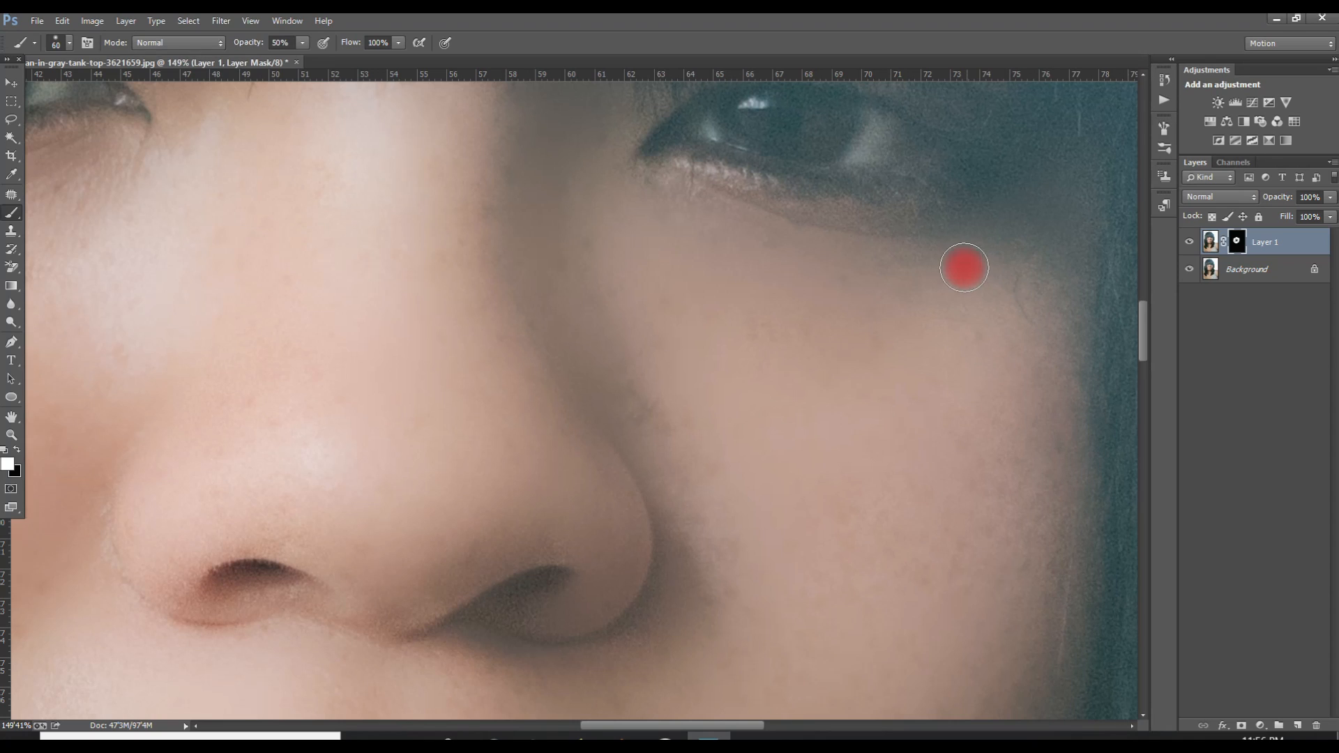
Inspect the retouched face from the eyes and nose down to the lips and chin for leftover spots
{"action": "scroll", "coordinate": [1004, 258], "scroll_direction": "up", "scroll_amount": 5}
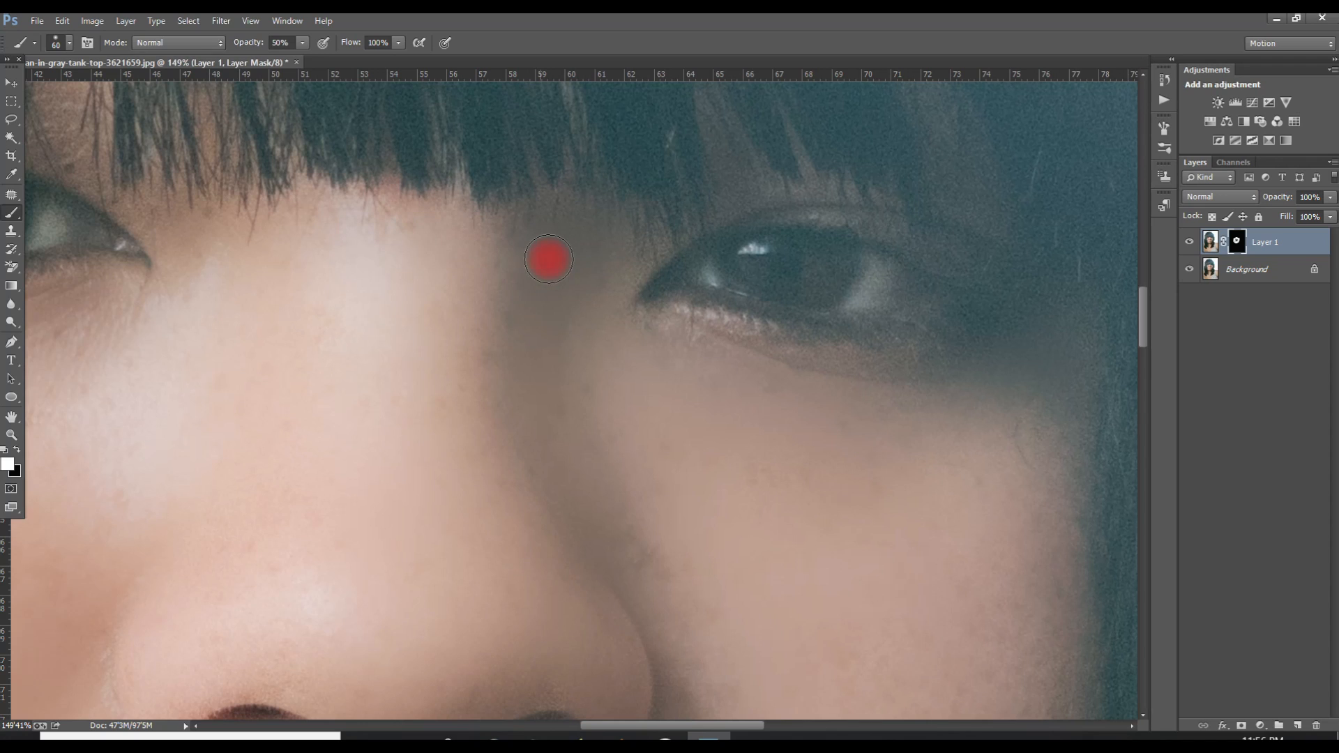
{"action": "scroll", "coordinate": [551, 484], "scroll_direction": "down", "scroll_amount": 3}
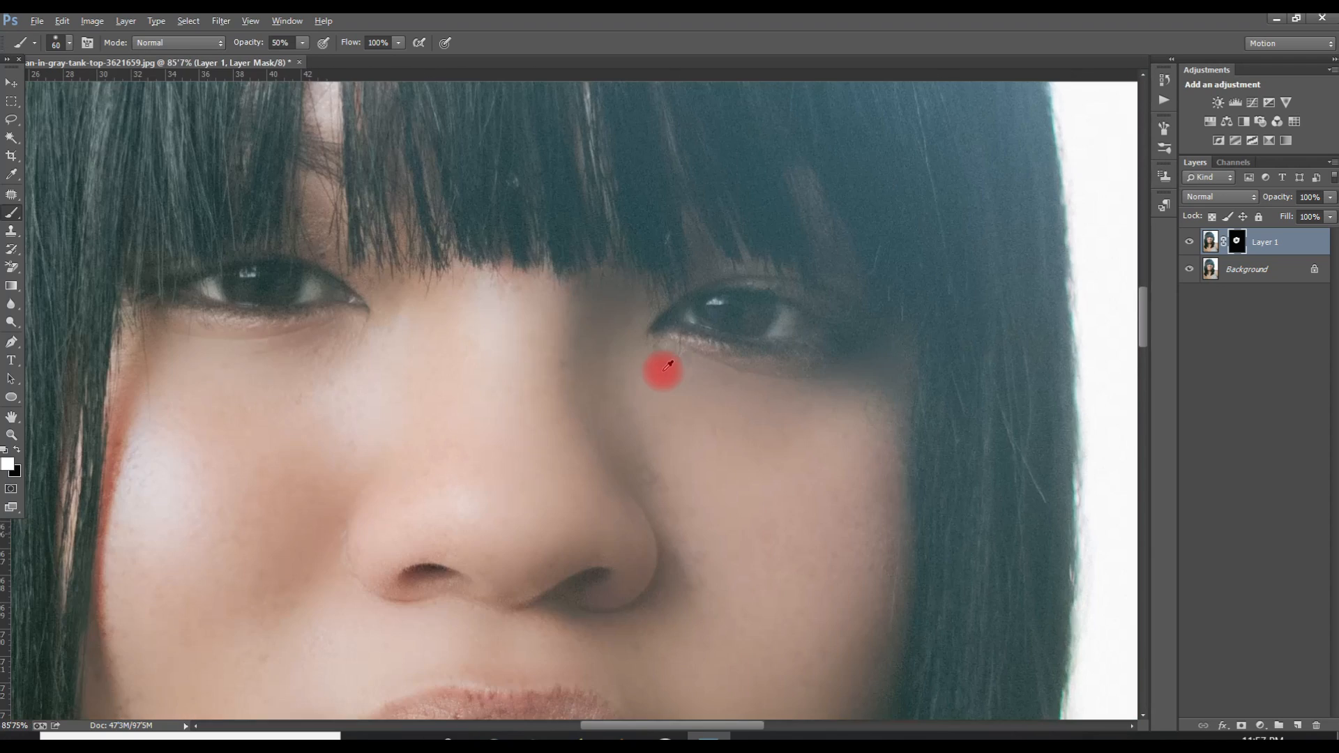
{"action": "scroll", "coordinate": [388, 466], "scroll_direction": "up", "scroll_amount": 1}
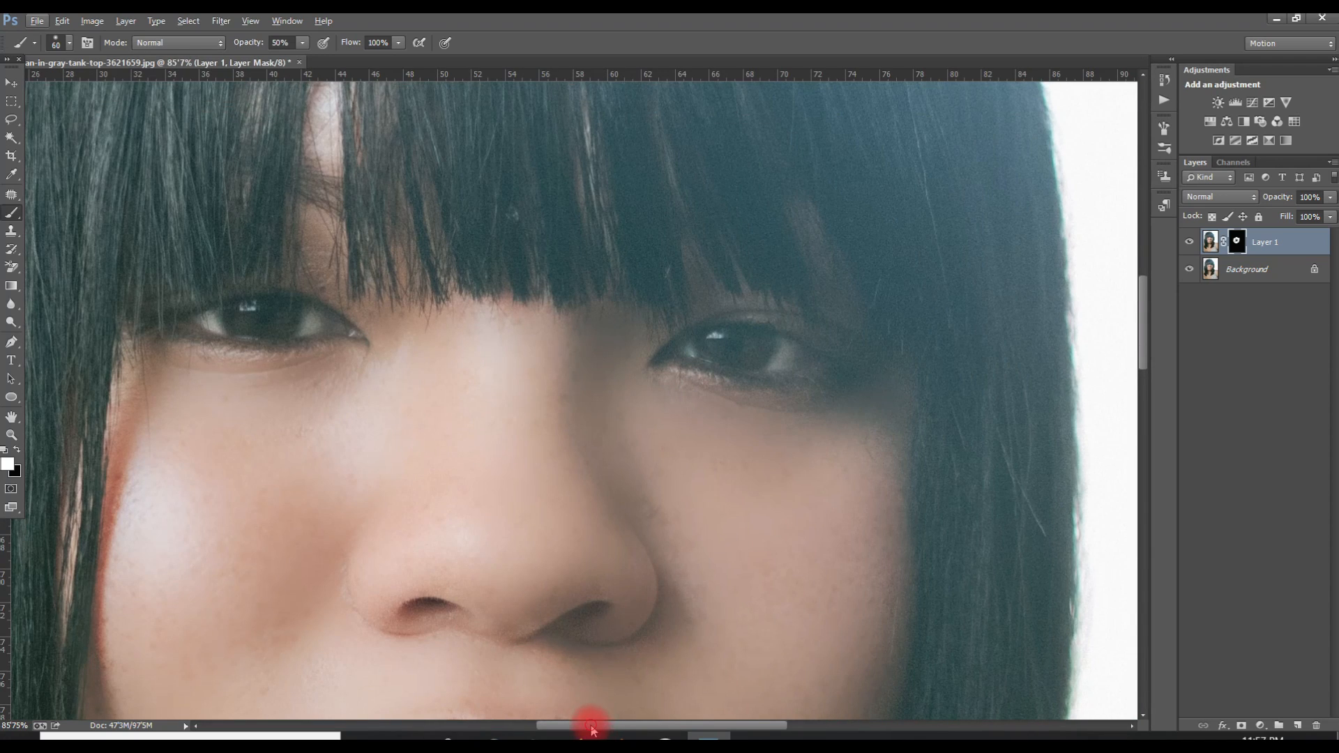
{"action": "left_click_drag", "start_coordinate": [591, 730], "coordinate": [566, 732]}
{"action": "scroll", "coordinate": [762, 289], "scroll_direction": "down", "scroll_amount": 1}
{"action": "scroll", "coordinate": [760, 297], "scroll_direction": "down", "scroll_amount": 4}
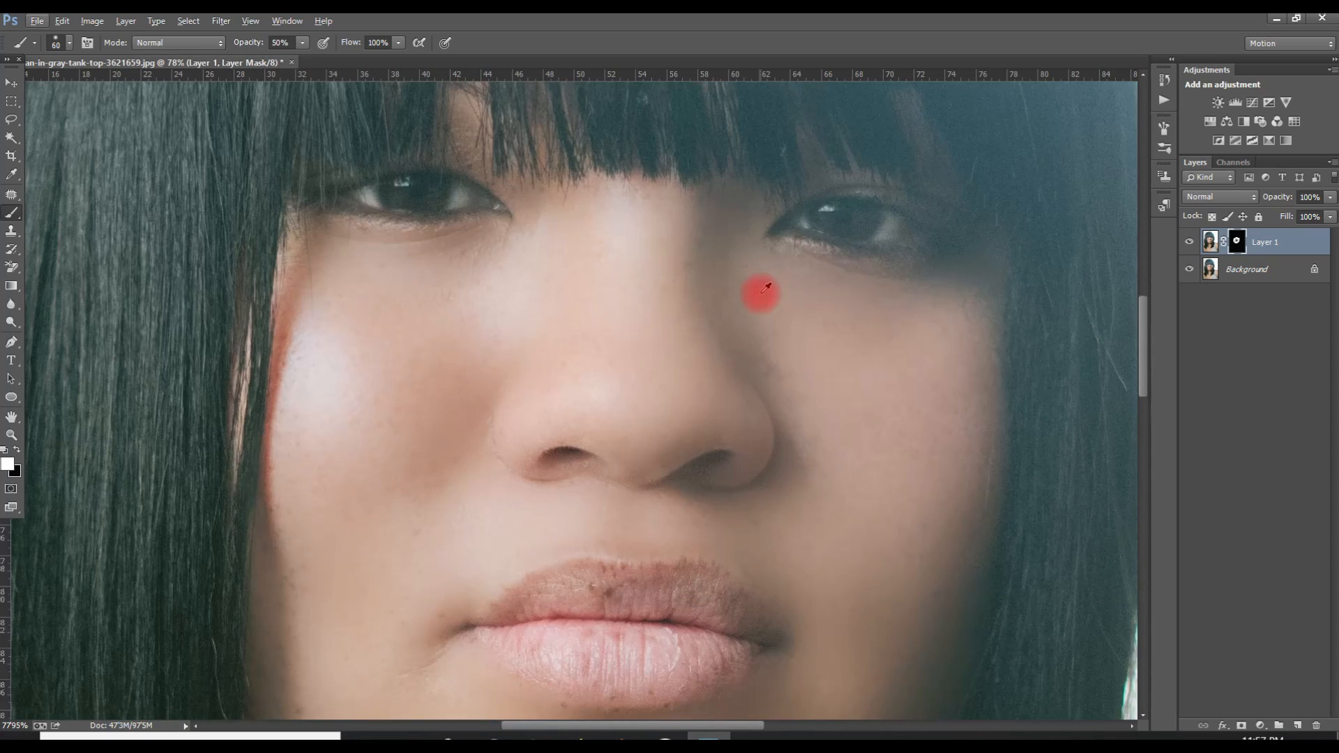
{"action": "scroll", "coordinate": [757, 299], "scroll_direction": "down", "scroll_amount": 3}
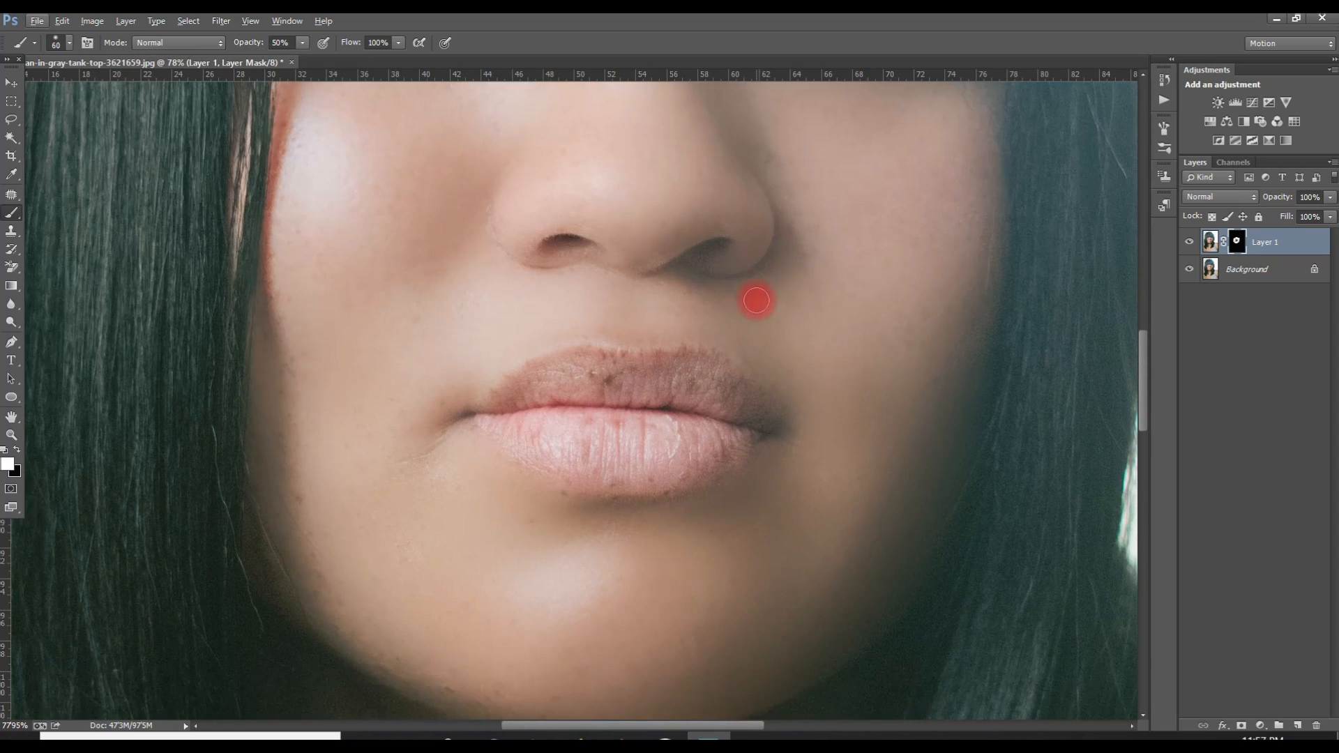
{"action": "scroll", "coordinate": [617, 432], "scroll_direction": "down", "scroll_amount": 2}
{"action": "scroll", "coordinate": [616, 432], "scroll_direction": "up", "scroll_amount": 8}
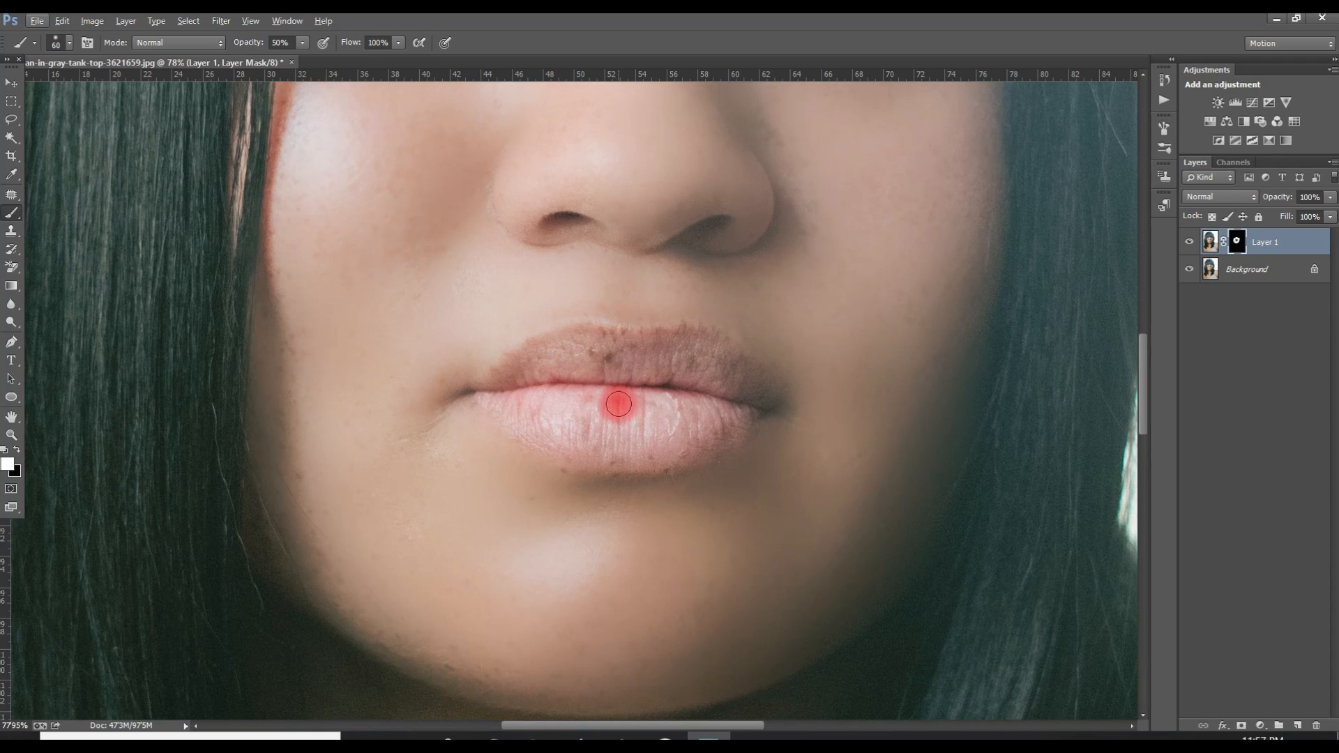
{"action": "scroll", "coordinate": [770, 405], "scroll_direction": "up", "scroll_amount": 1}
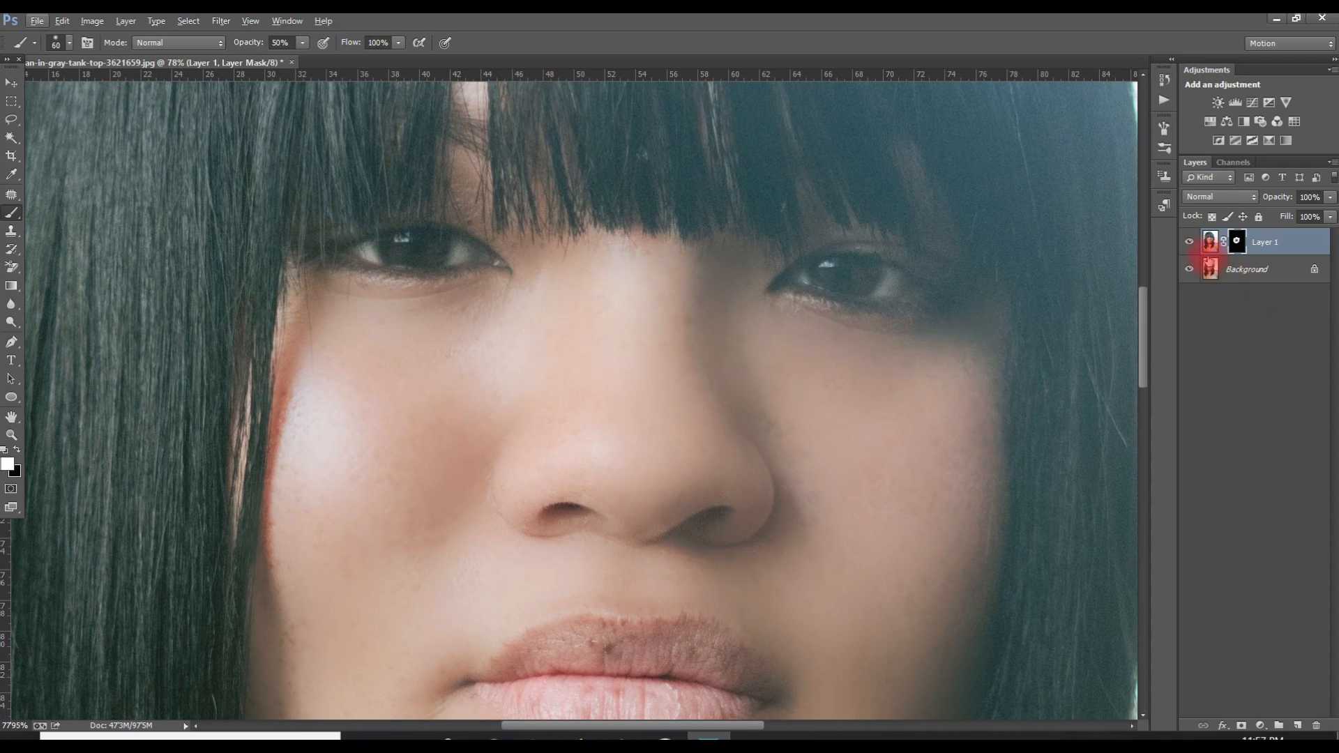
Hide Layer 1 and show it again to compare the original and smoothed skin close up
{"action": "left_click", "coordinate": [1184, 243]}
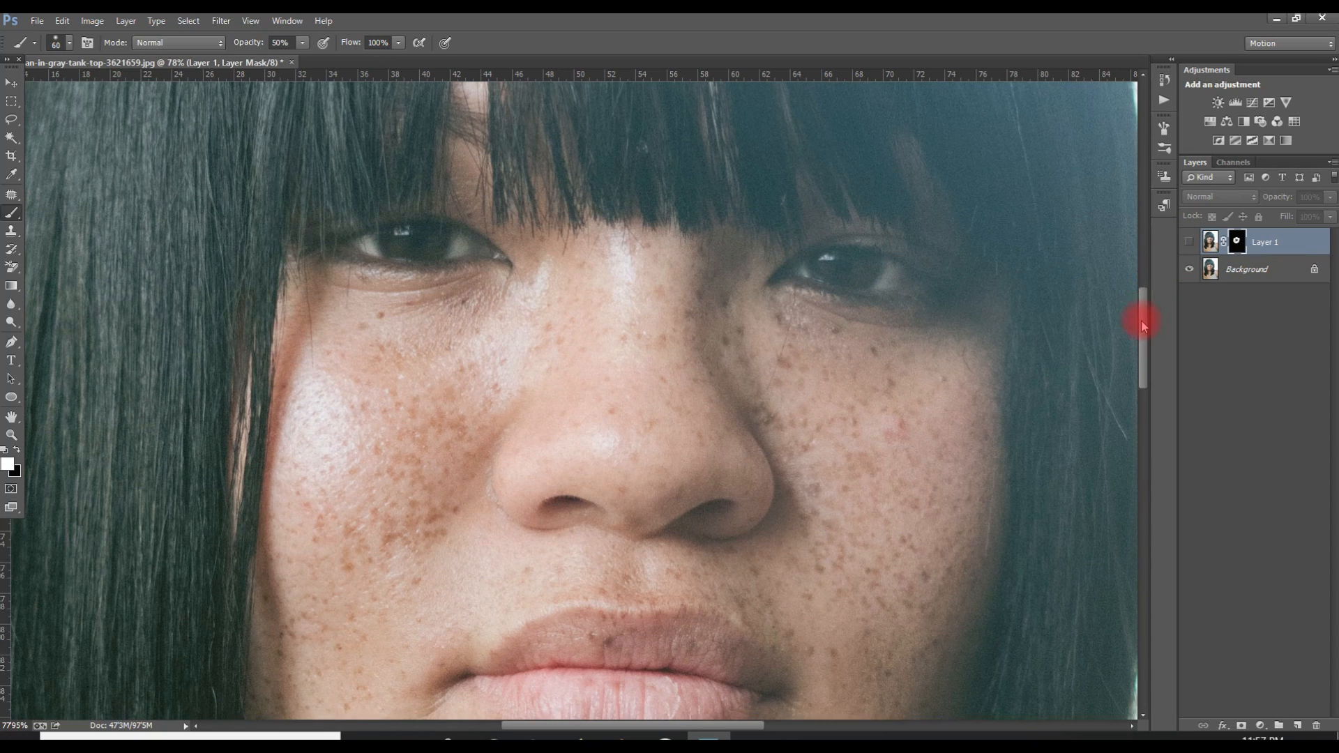
{"action": "left_click_drag", "start_coordinate": [1144, 311], "coordinate": [1144, 332]}
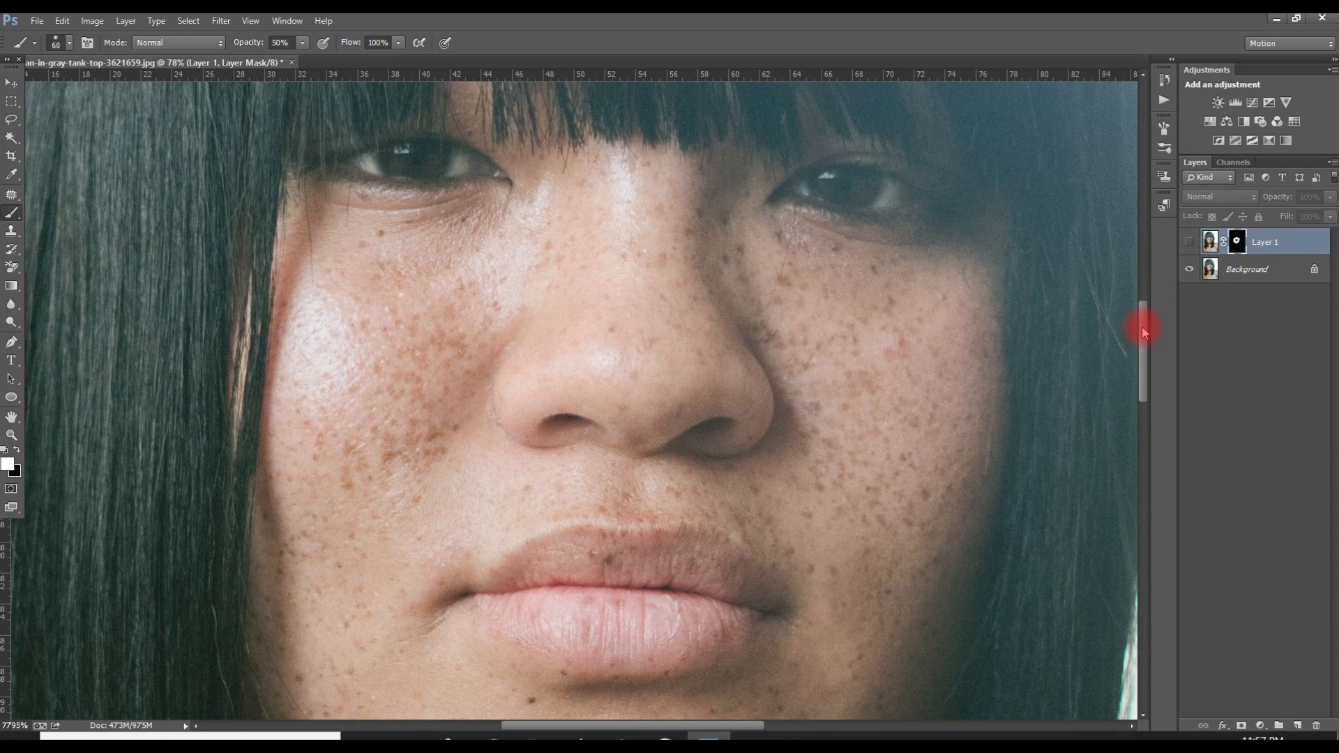
{"action": "left_click", "coordinate": [1190, 243]}
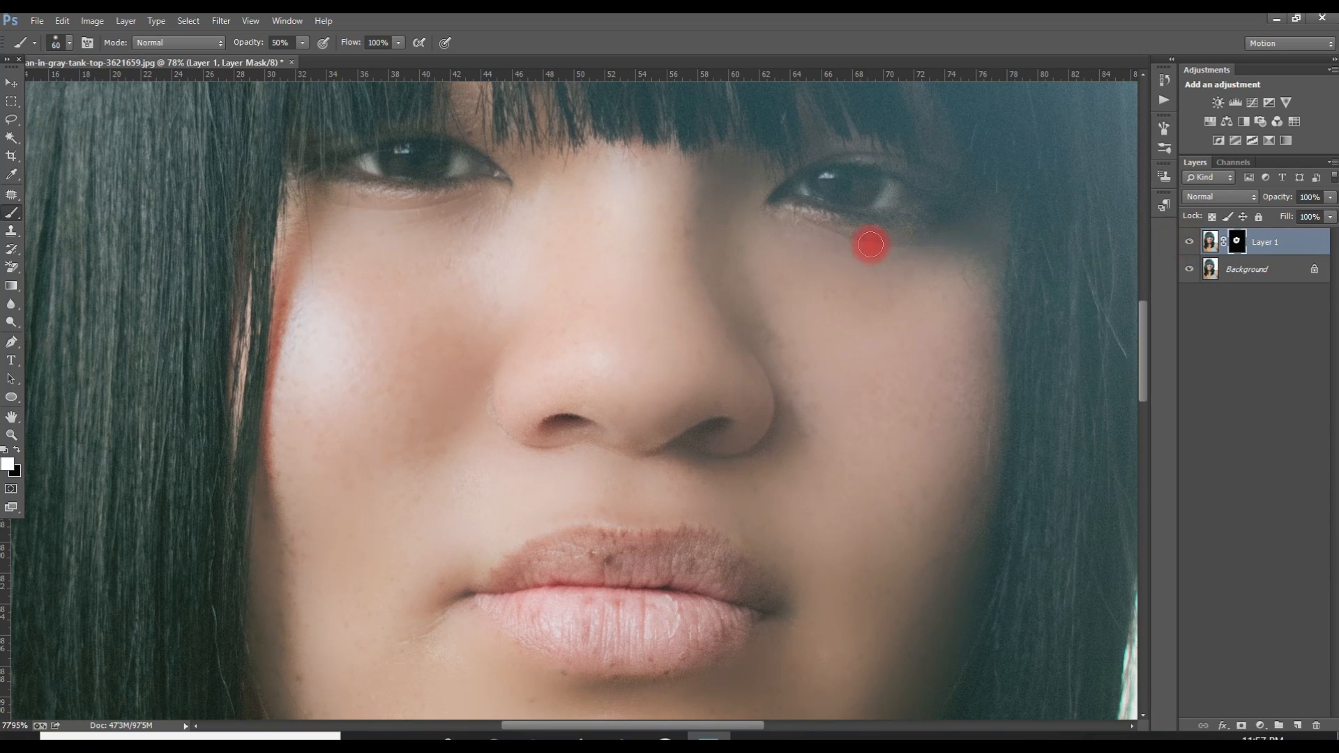
Compare the head and hair area before and after the retouch by switching Layer 1 off and back on
{"action": "scroll", "coordinate": [859, 223], "scroll_direction": "down", "scroll_amount": 4}
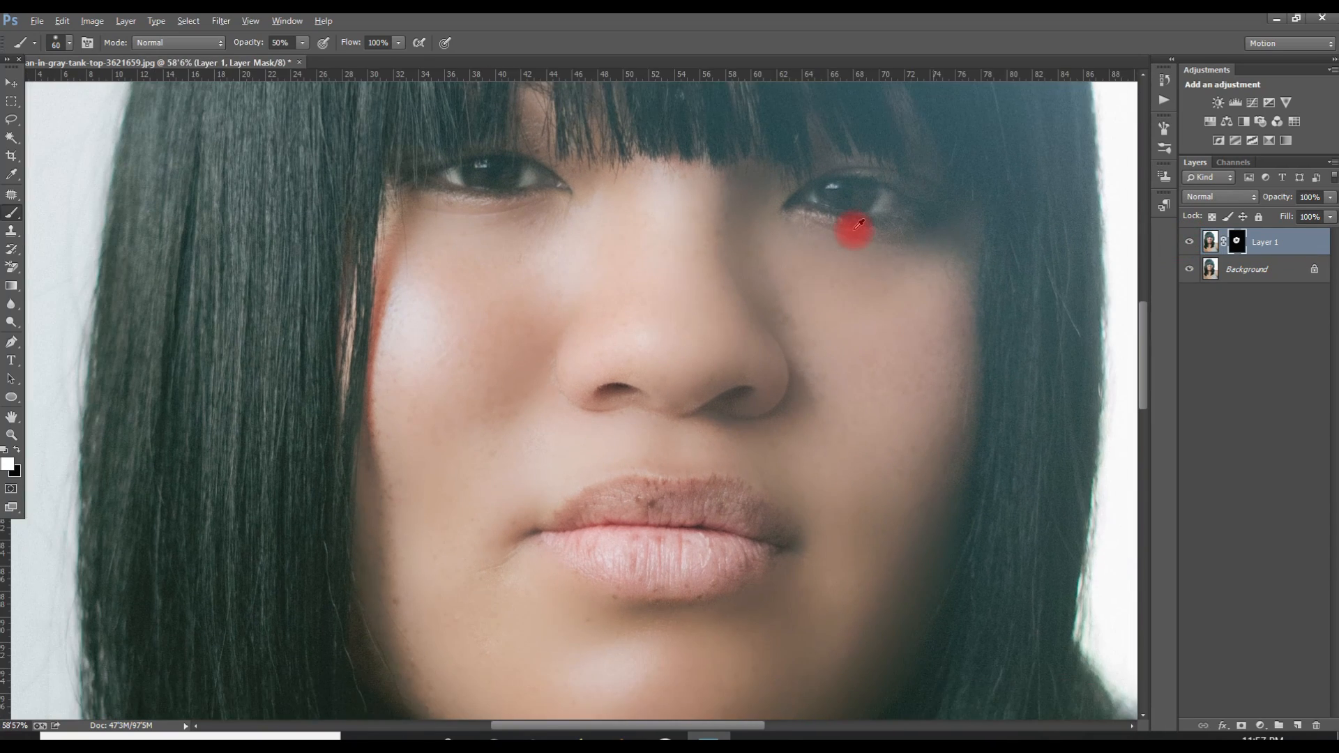
{"action": "scroll", "coordinate": [858, 227], "scroll_direction": "down", "scroll_amount": 3}
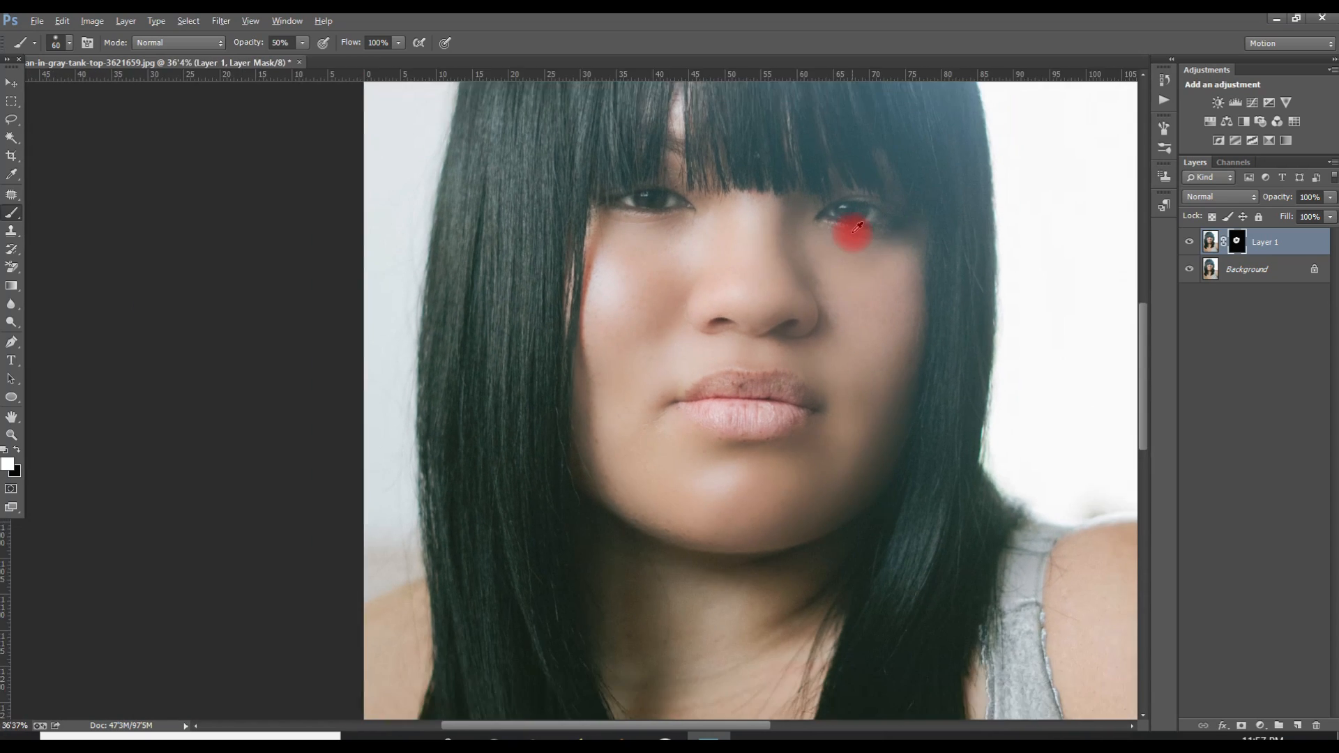
{"action": "scroll", "coordinate": [858, 226], "scroll_direction": "up", "scroll_amount": 3}
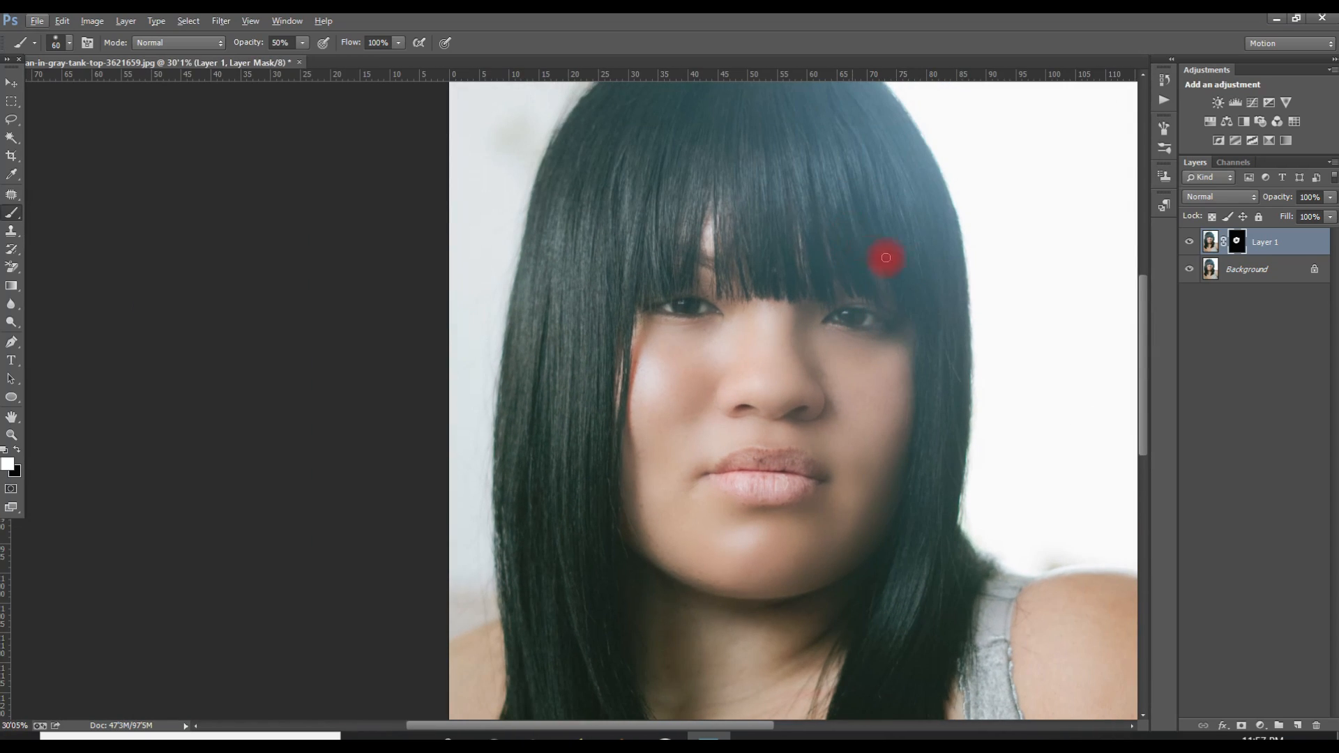
{"action": "left_click", "coordinate": [1189, 243]}
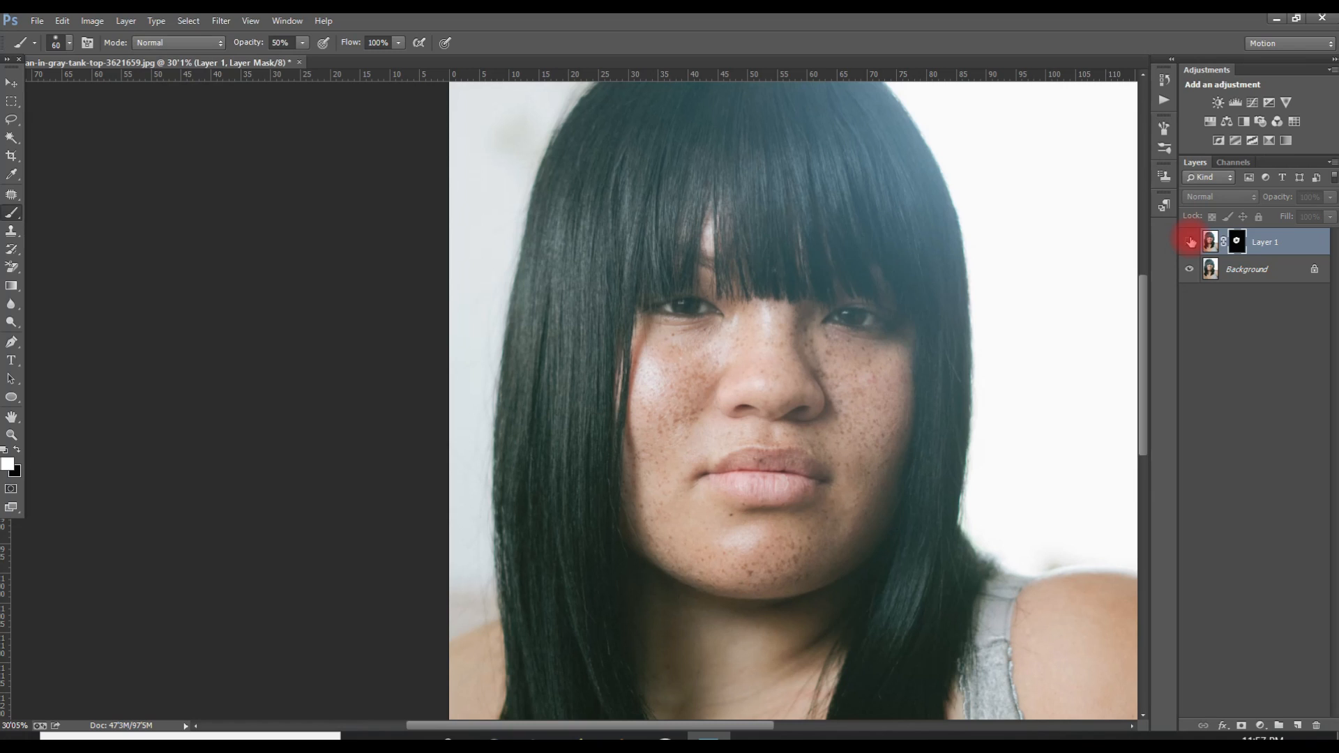
{"action": "left_click", "coordinate": [1189, 243]}
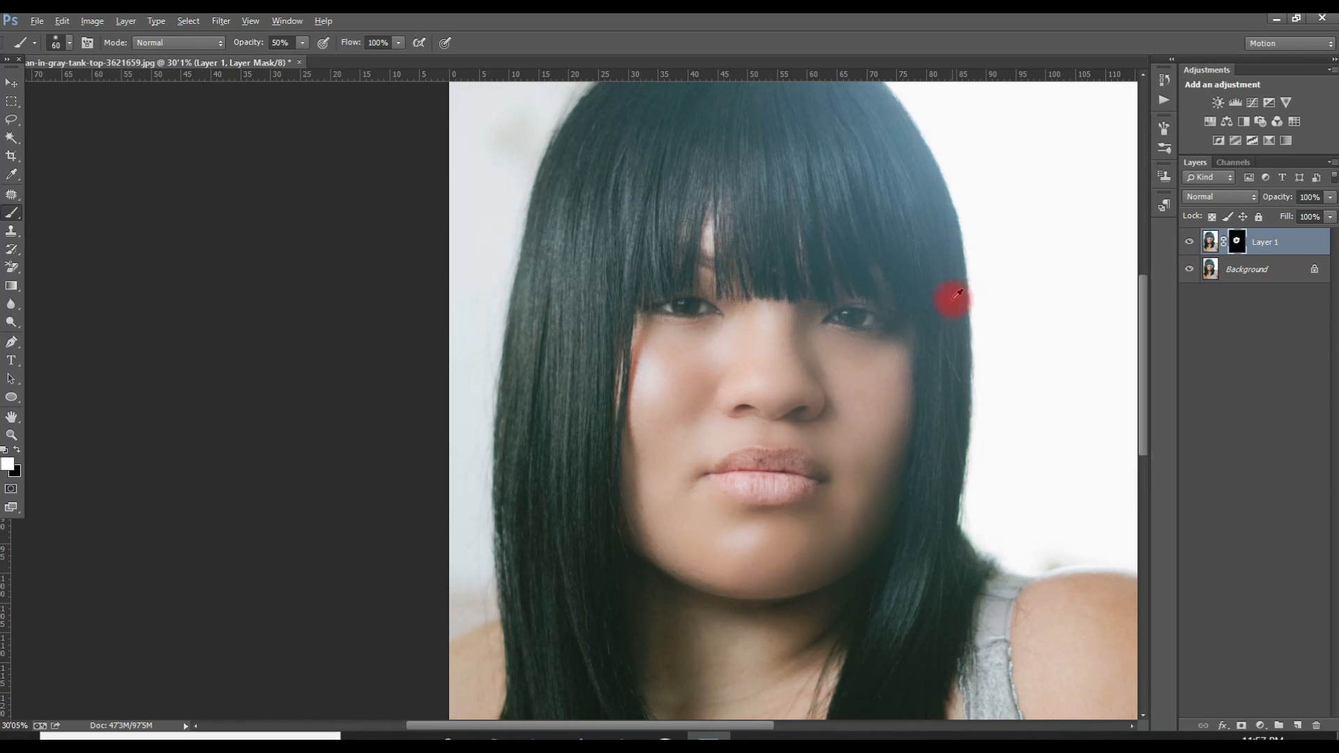
Review the portrait at full-figure size, toggling Layer 1's visibility to compare it with the original
{"action": "scroll", "coordinate": [951, 297], "scroll_direction": "down", "scroll_amount": 5}
{"action": "scroll", "coordinate": [458, 370], "scroll_direction": "up", "scroll_amount": 3}
{"action": "scroll", "coordinate": [523, 319], "scroll_direction": "up", "scroll_amount": 4}
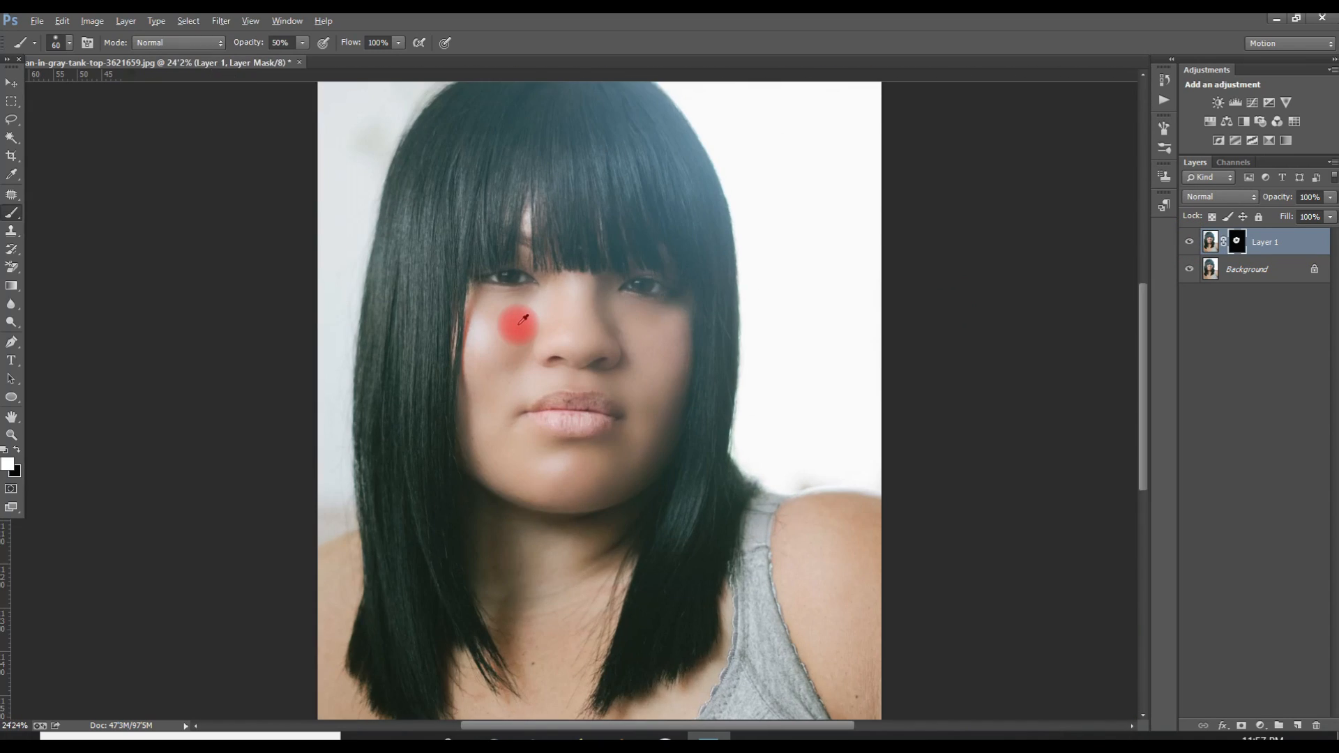
{"action": "scroll", "coordinate": [656, 322], "scroll_direction": "down", "scroll_amount": 3}
{"action": "scroll", "coordinate": [664, 324], "scroll_direction": "down", "scroll_amount": 2}
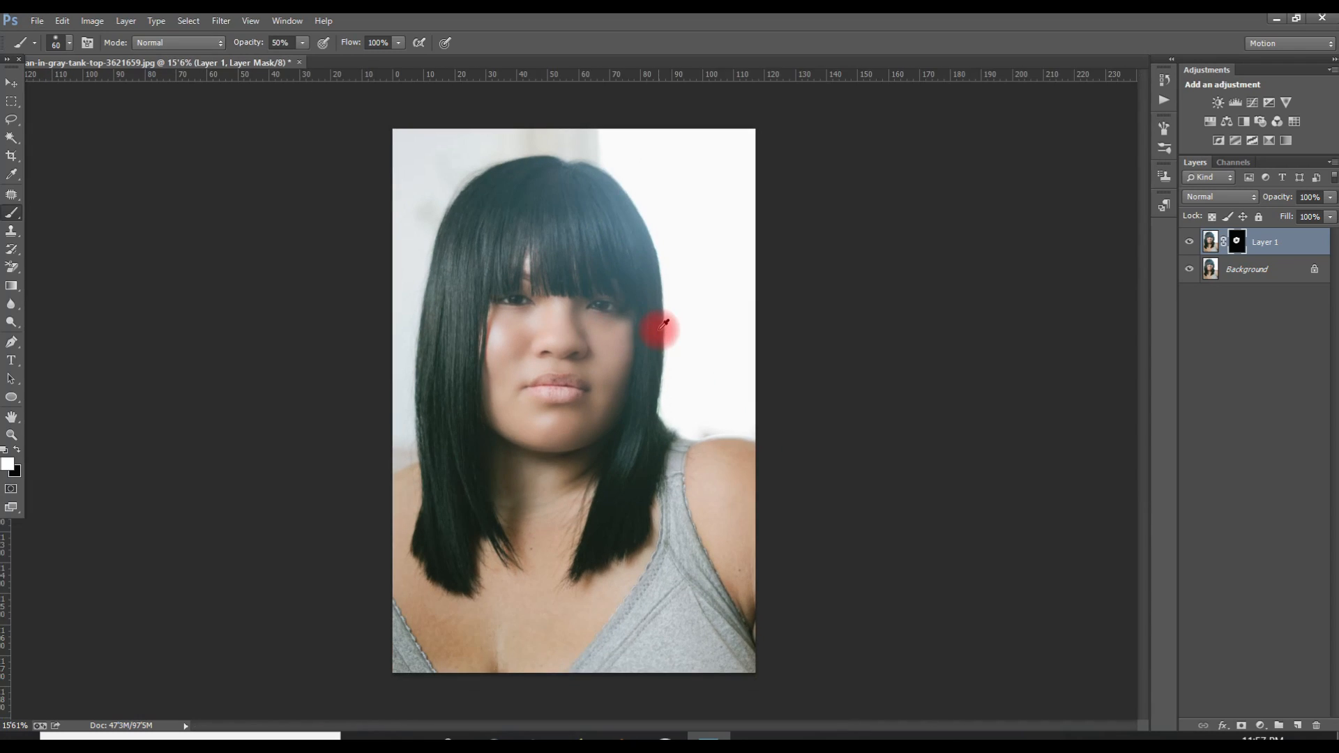
{"action": "scroll", "coordinate": [664, 324], "scroll_direction": "up", "scroll_amount": 2}
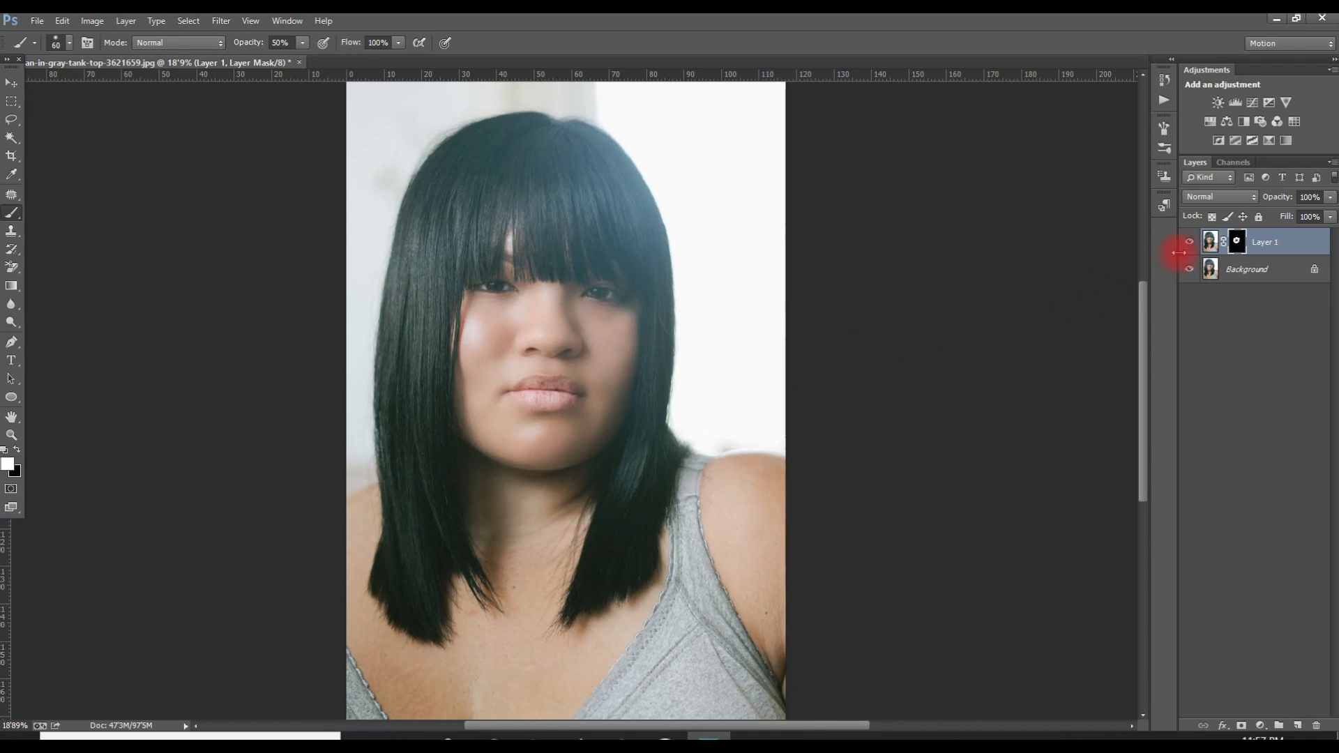
{"action": "left_click", "coordinate": [1191, 243]}
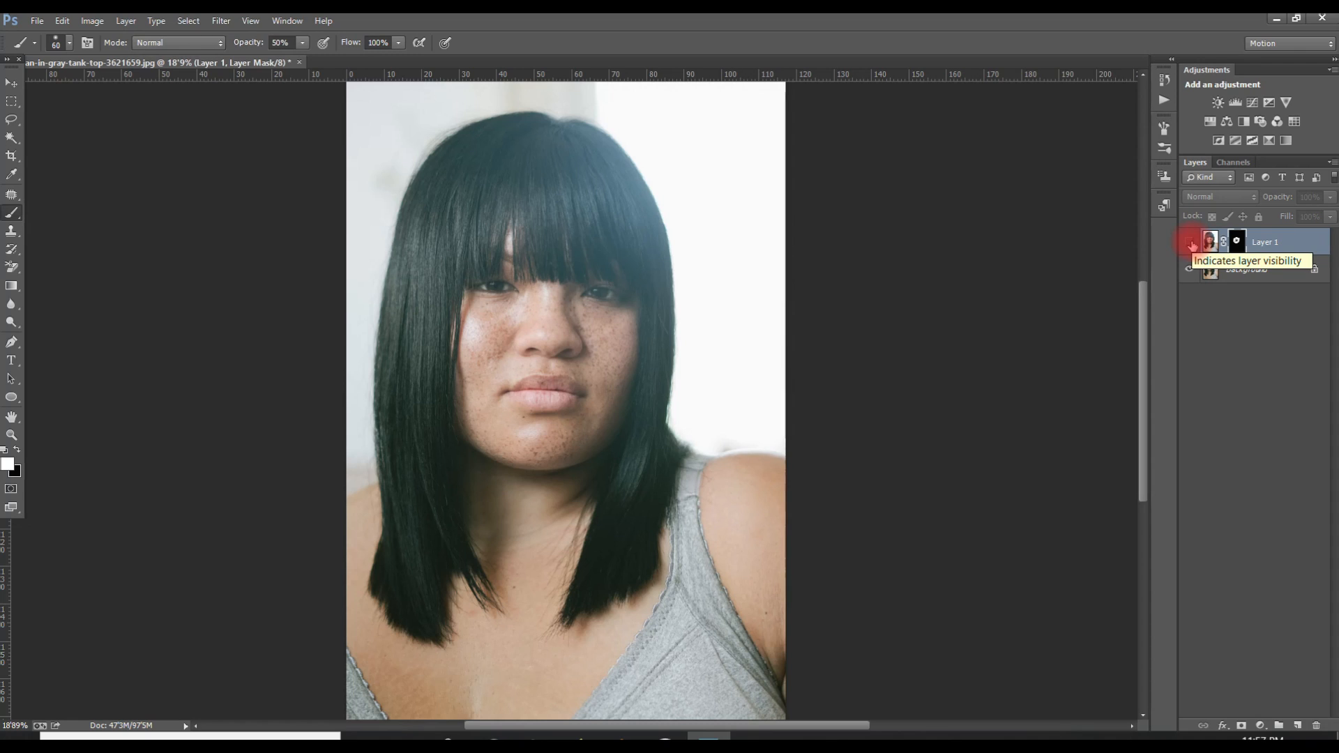
{"action": "left_click", "coordinate": [1190, 243]}
Check the face once more with Layer 1 hidden and shown, ending on a view of the whole portrait
{"action": "scroll", "coordinate": [660, 187], "scroll_direction": "up", "scroll_amount": 3}
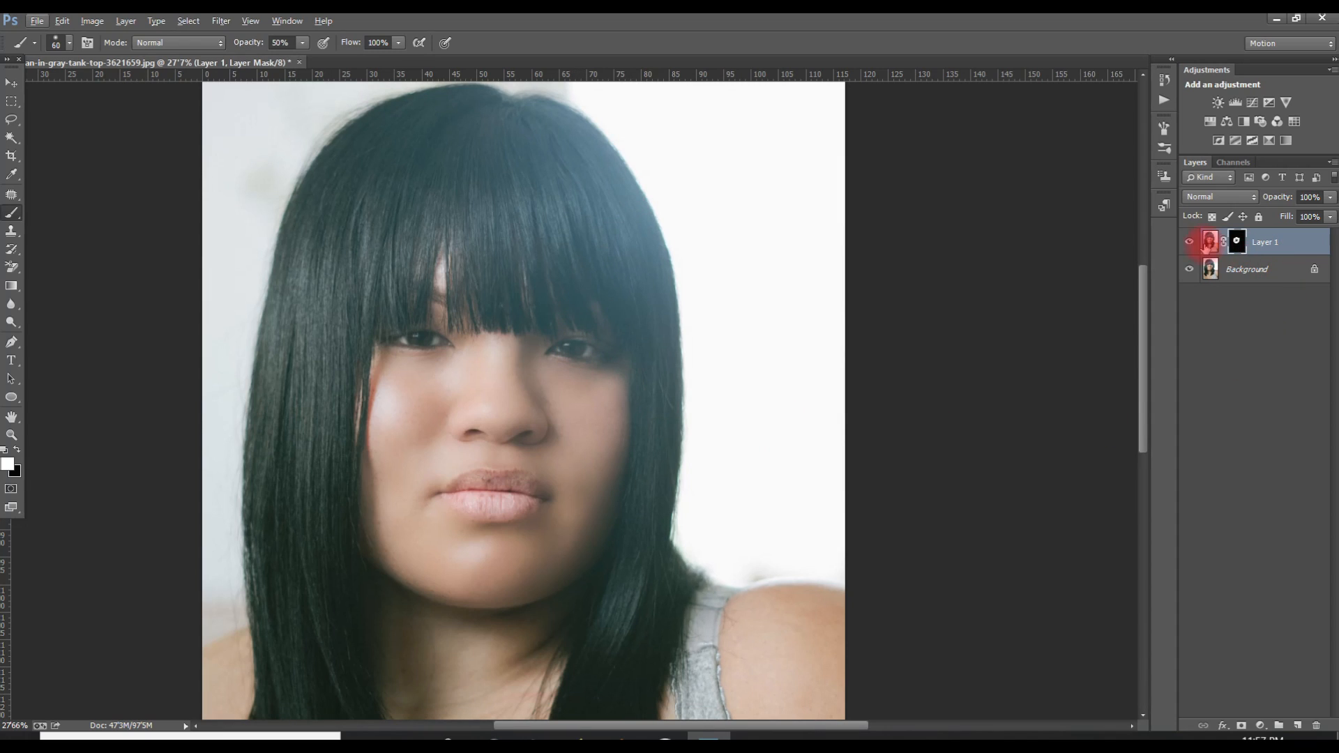
{"action": "left_click", "coordinate": [1189, 244]}
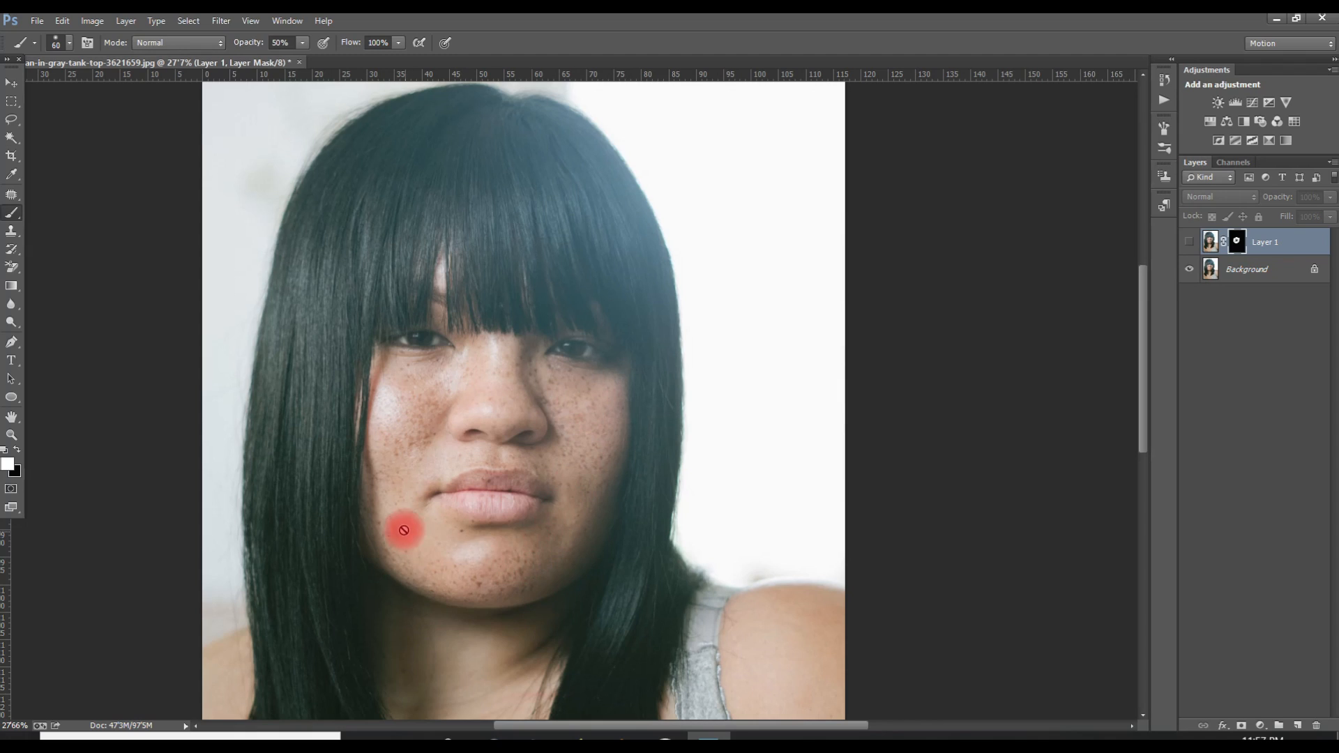
{"action": "left_click", "coordinate": [1189, 243]}
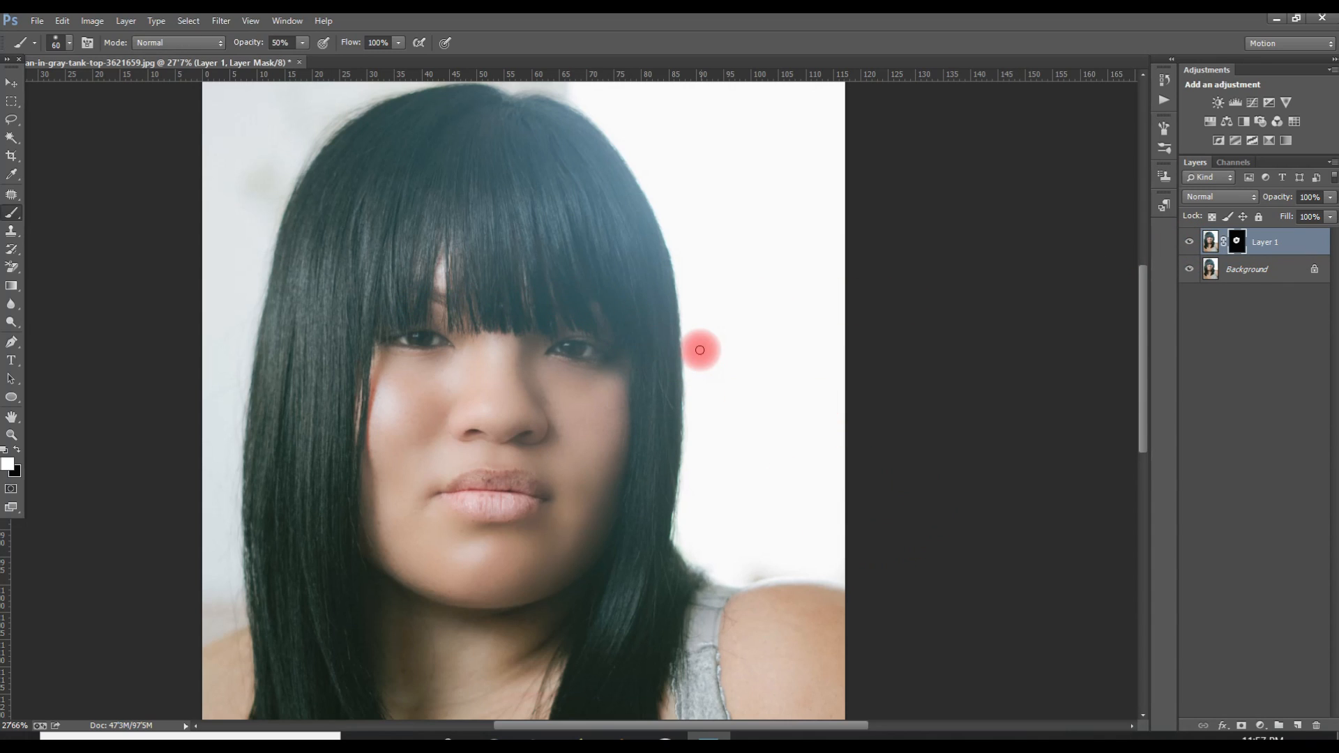
{"action": "scroll", "coordinate": [701, 349], "scroll_direction": "down", "scroll_amount": 3}
{"action": "scroll", "coordinate": [703, 347], "scroll_direction": "down", "scroll_amount": 1}
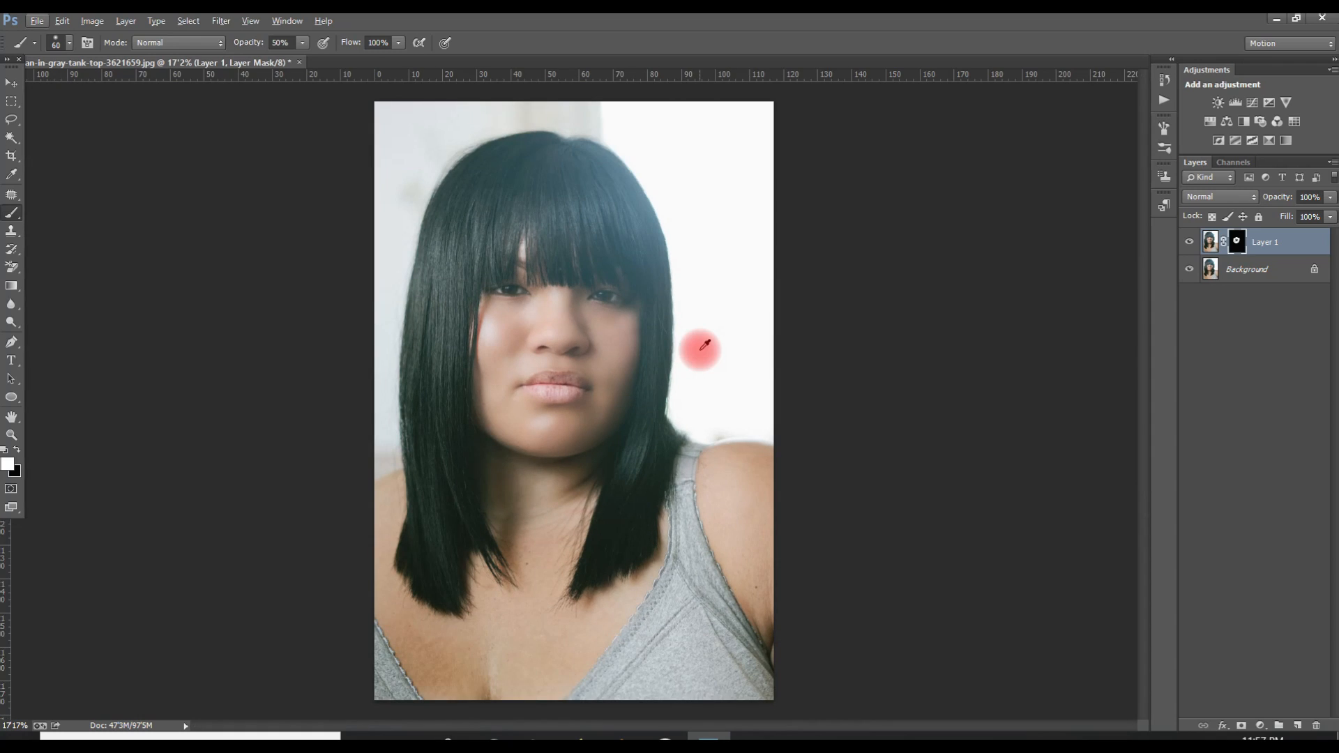